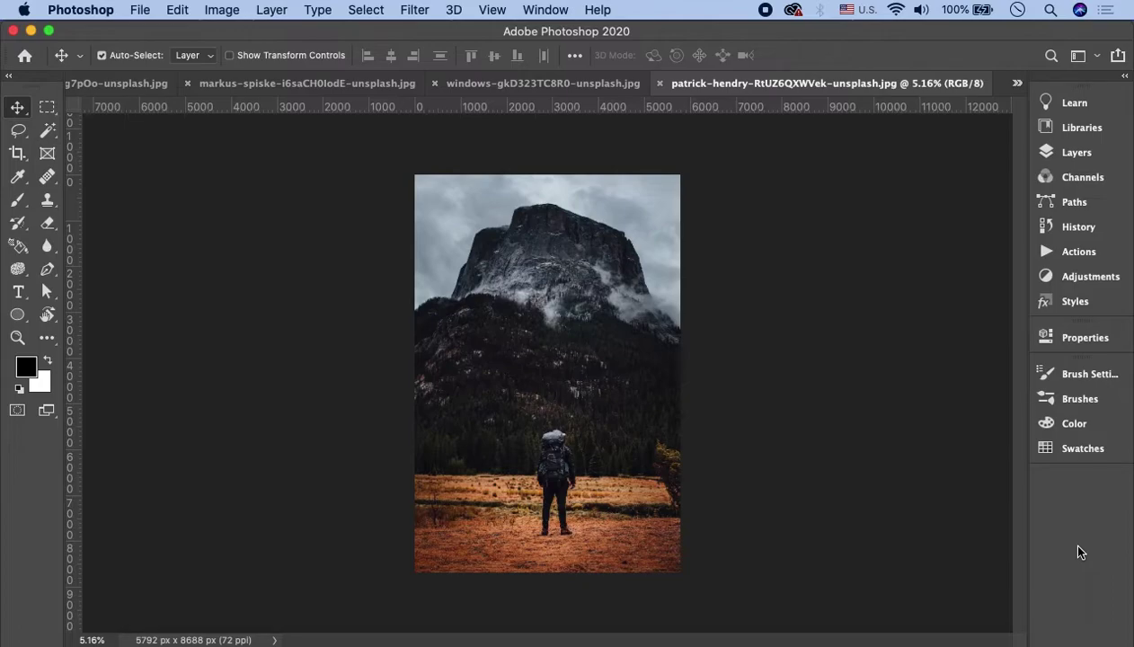
# Start cropping the full photo and show the crop aspect-ratio preset list
pyautogui.click(17, 154)
pyautogui.rightClick(17, 153)
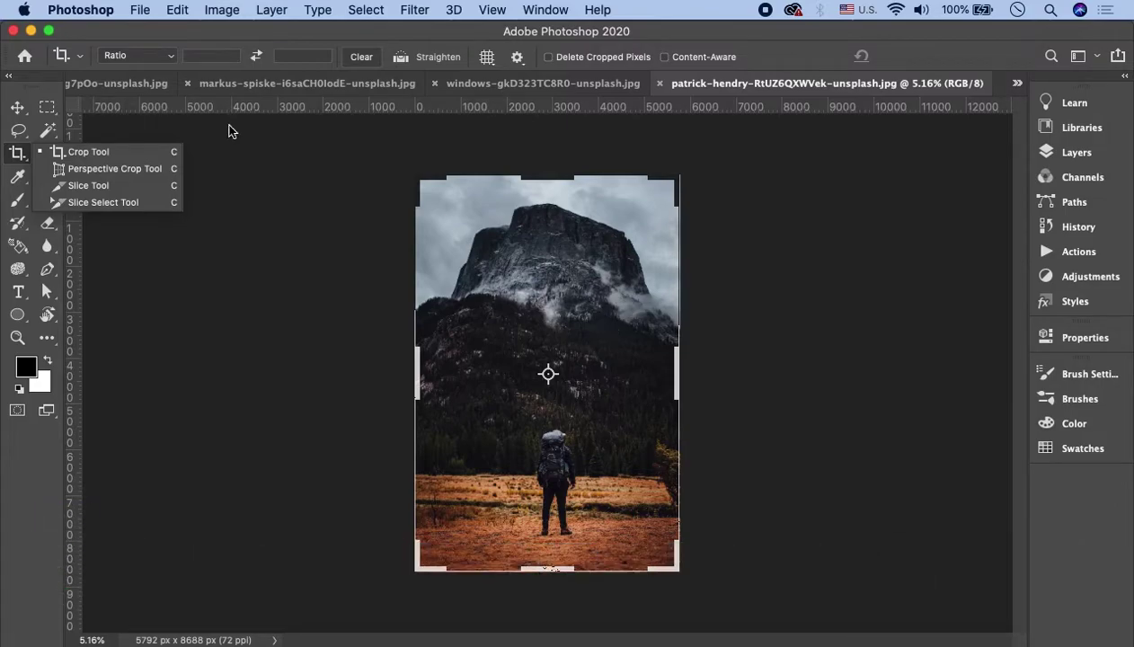
pyautogui.click(151, 58)
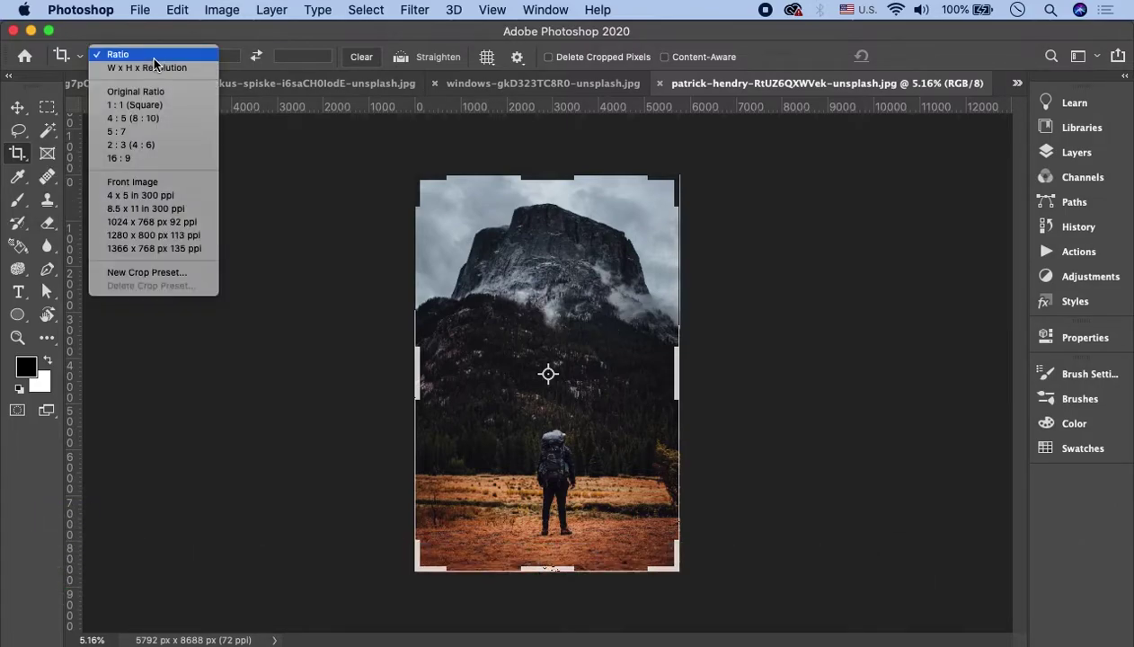
# Try a 1:1 square crop (5792 × 5792 px) framing the hiker, then undo it
pyautogui.click(126, 105)
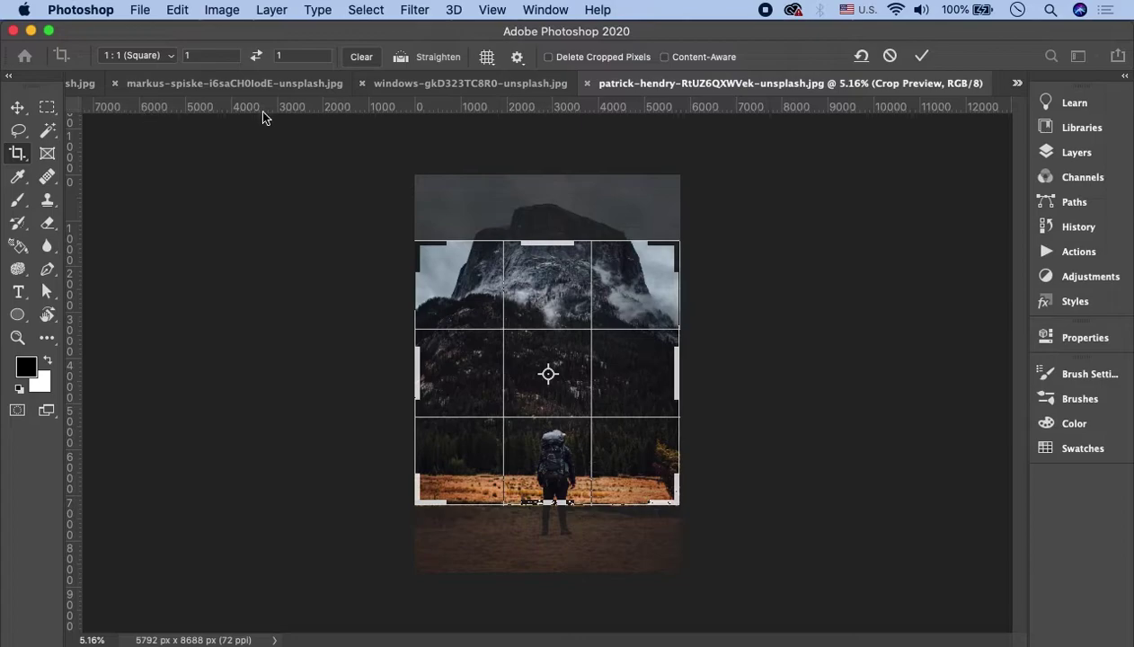
pyautogui.moveTo(583, 339)
pyautogui.mouseDown()
pyautogui.moveTo(593, 344)
pyautogui.moveTo(593, 312)
pyautogui.mouseUp()
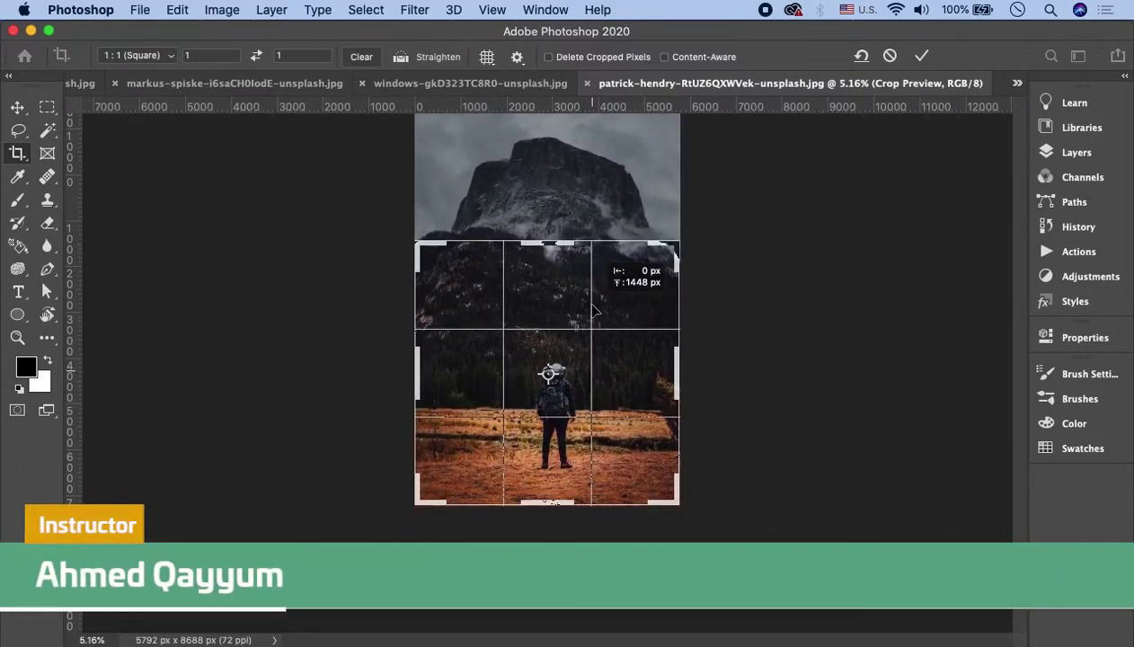
pyautogui.click(920, 57)
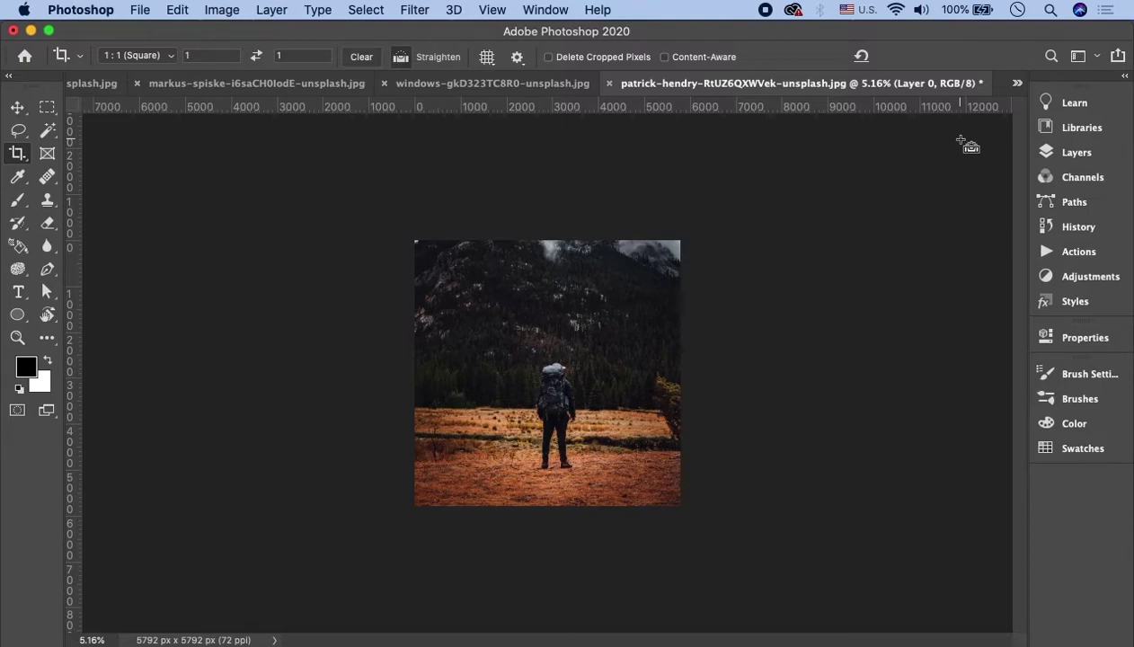
pyautogui.press('super+z')
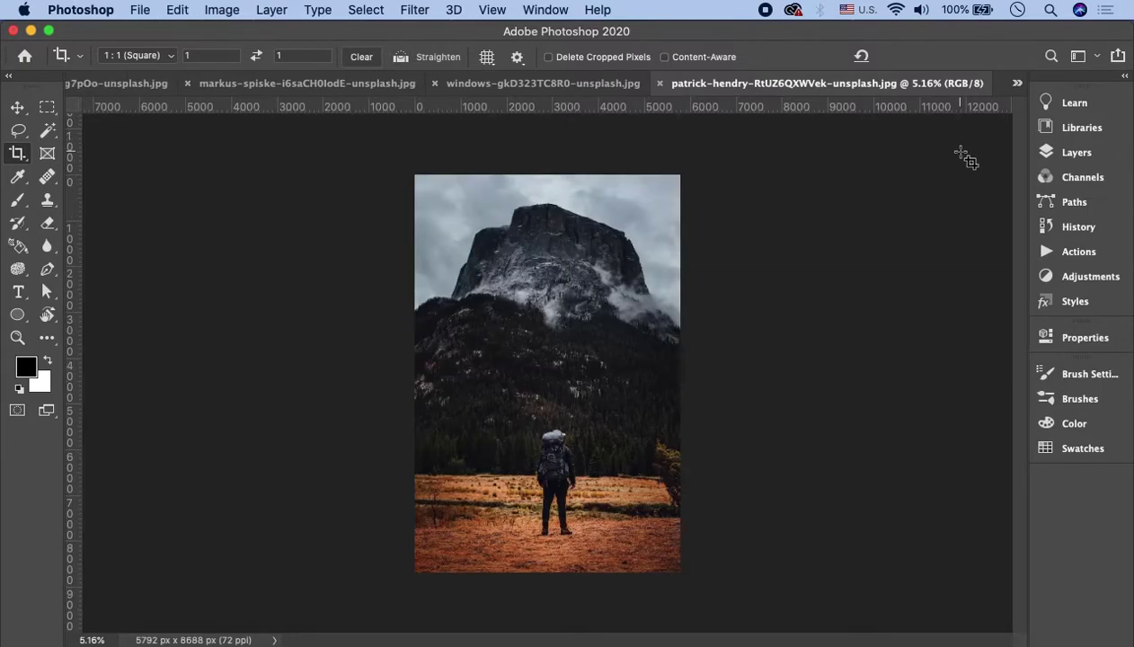
# Set a custom crop ratio of 5 by 2
pyautogui.click(135, 56)
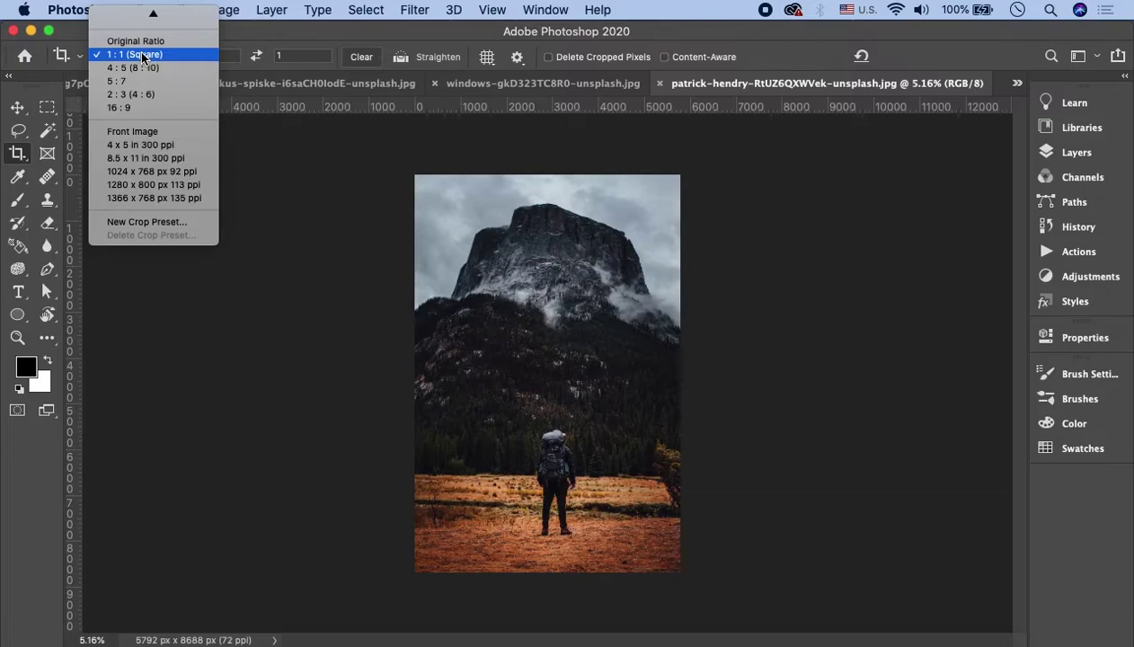
pyautogui.click(141, 53)
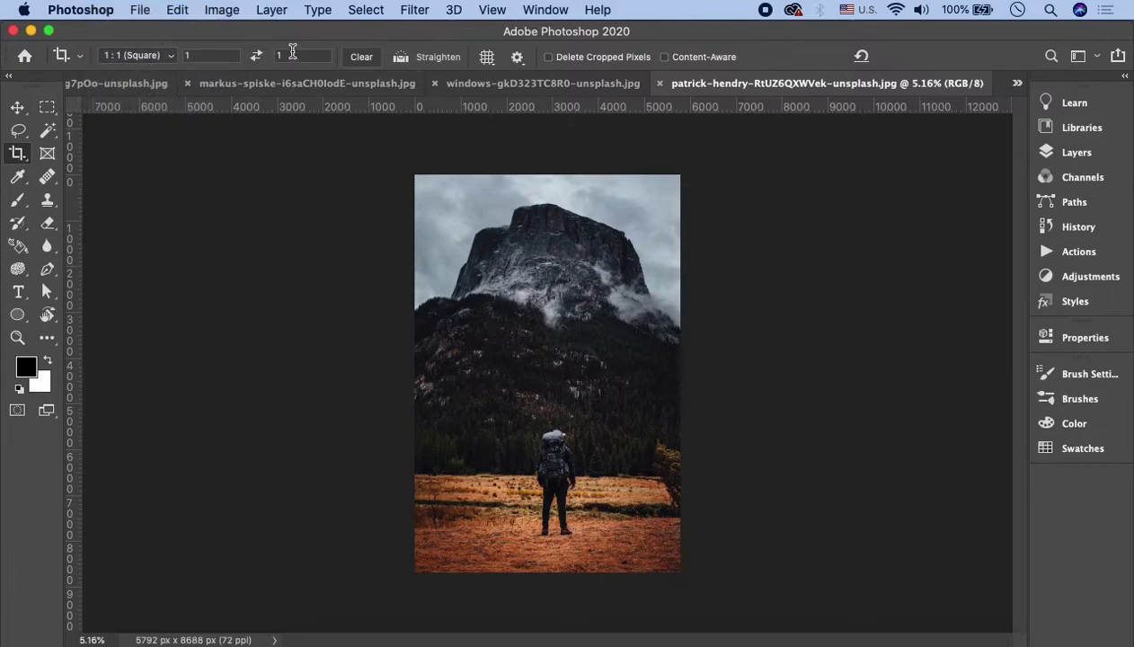
pyautogui.click(117, 56)
pyautogui.scroll(1, 146, 40)
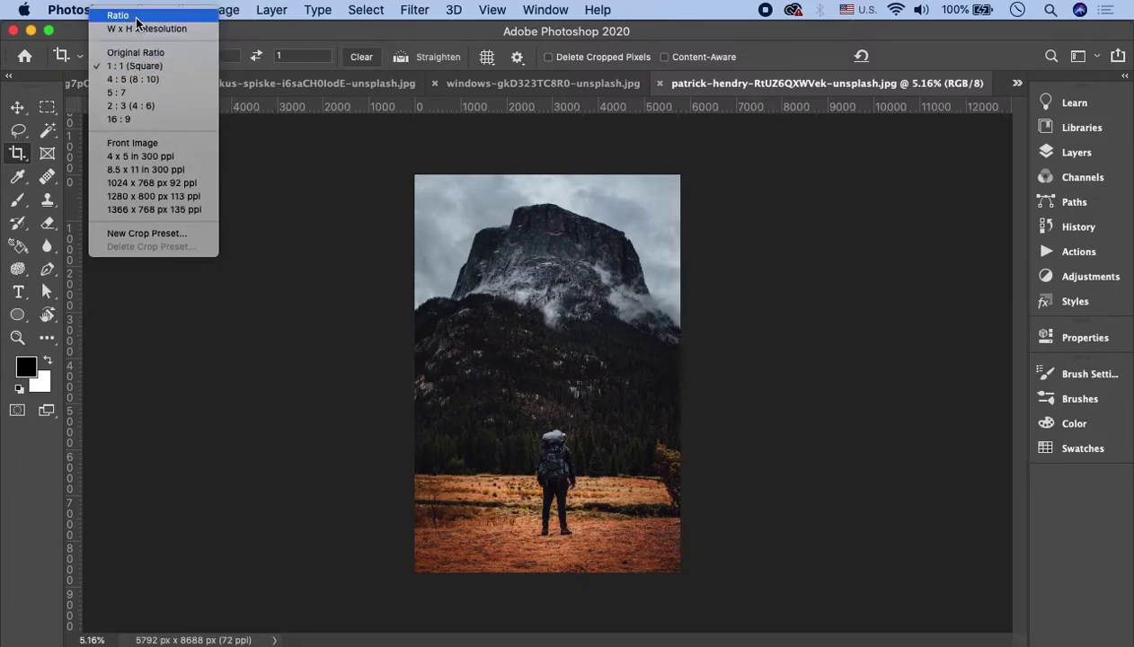
pyautogui.click(137, 16)
pyautogui.click(206, 55)
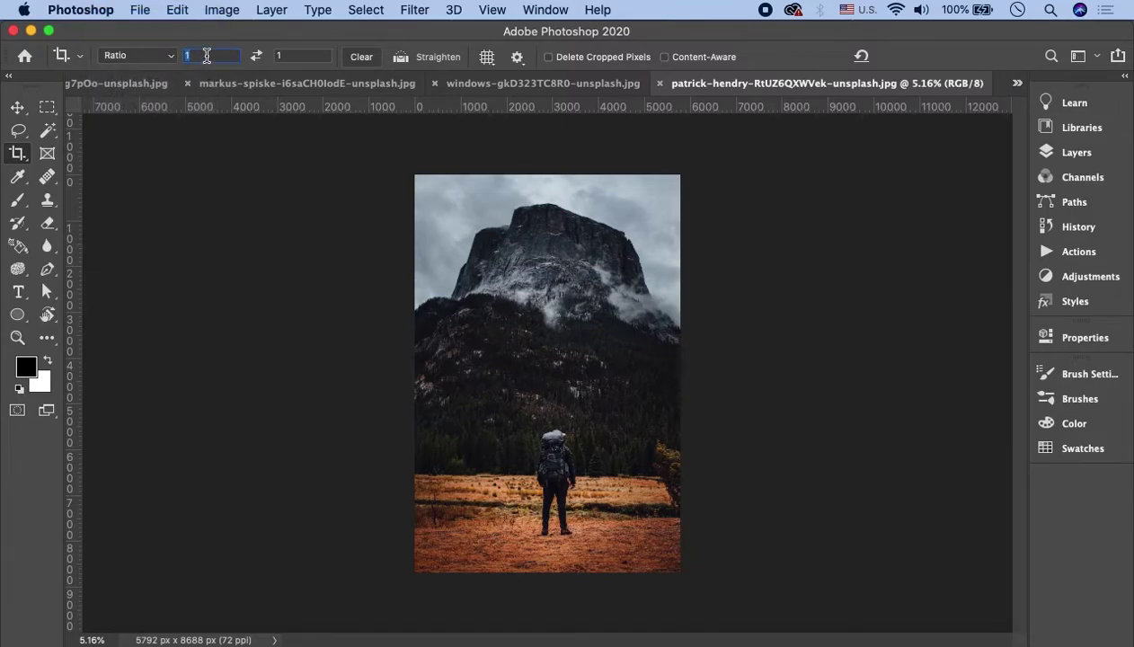
pyautogui.write('5')
pyautogui.click(306, 57)
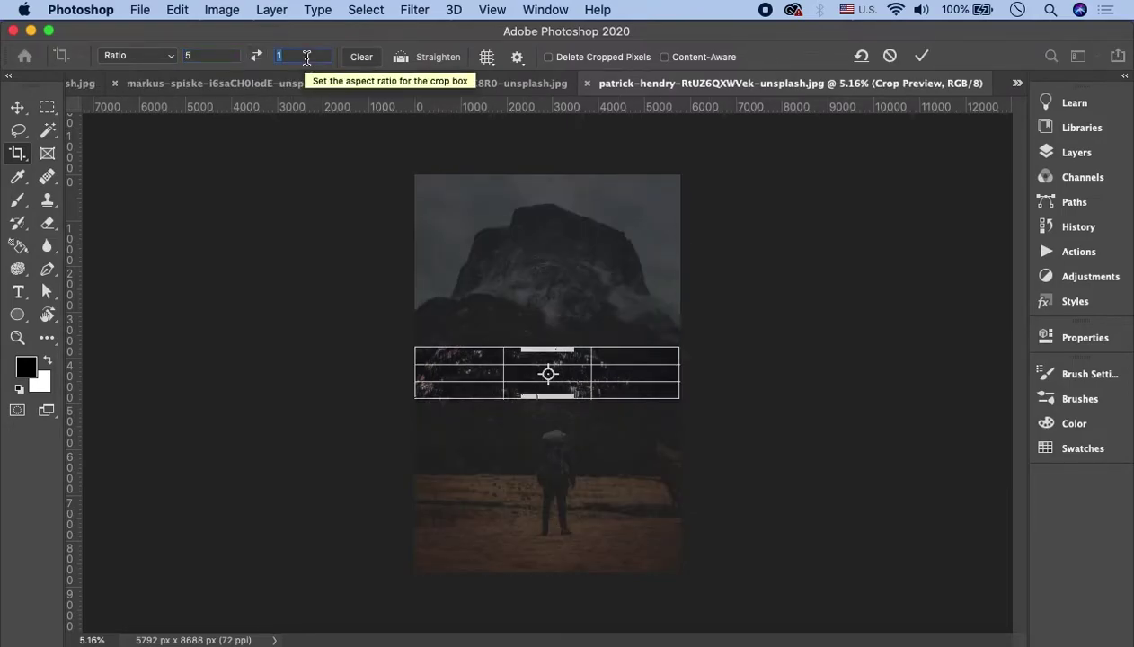
pyautogui.write('2')
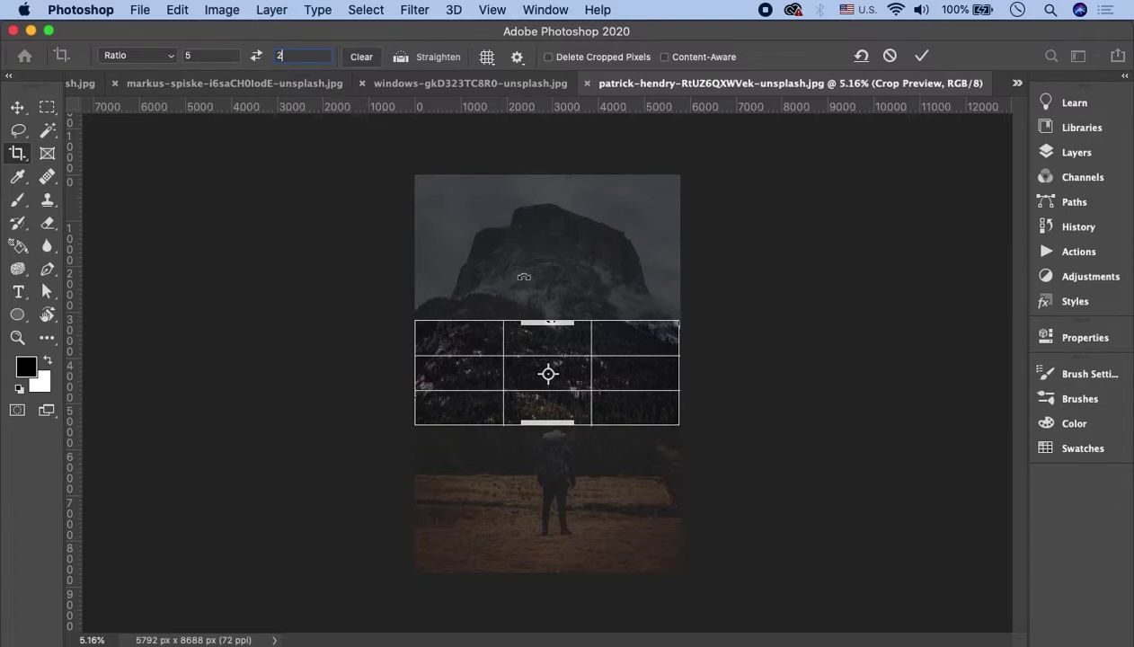
# Frame the hiker in a 5:2 crop, apply it at 5792 × 2317 px, then undo
pyautogui.moveTo(584, 367); pyautogui.dragTo(584, 279)
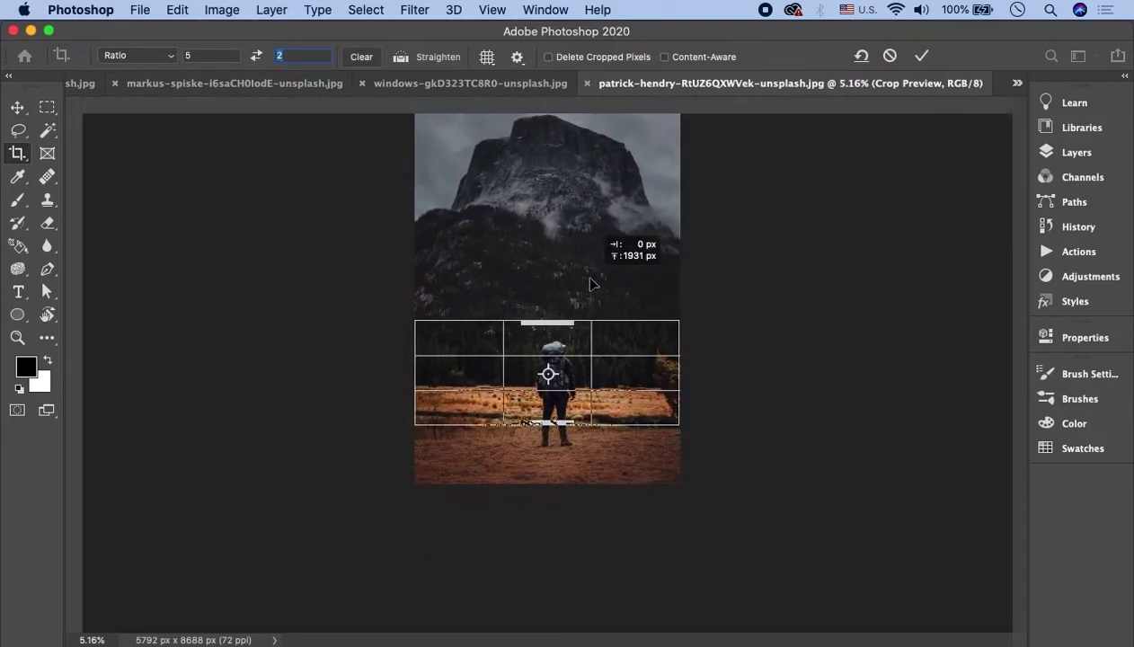
pyautogui.moveTo(583, 280); pyautogui.dragTo(584, 286)
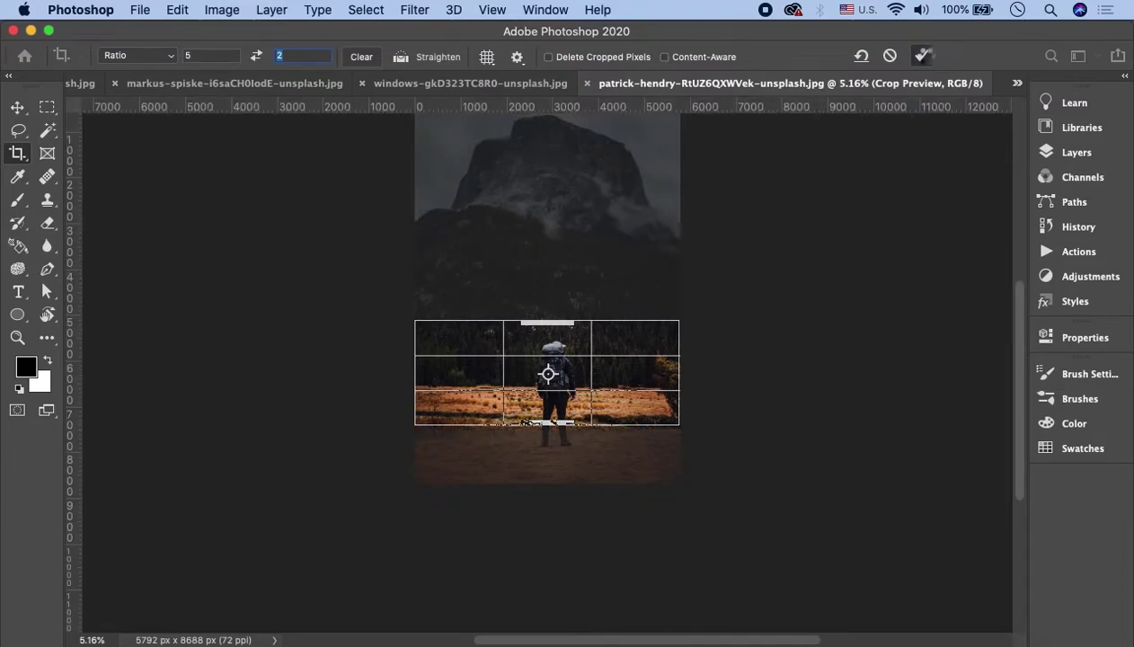
pyautogui.click(922, 56)
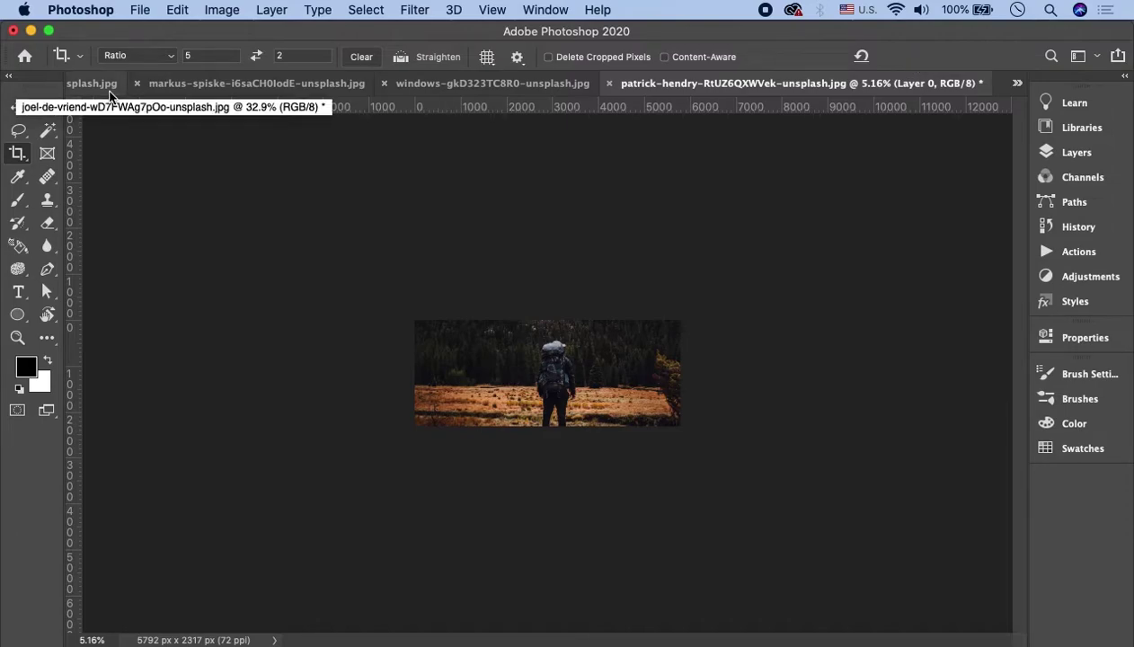
pyautogui.hotkey('ctrl', 'z')
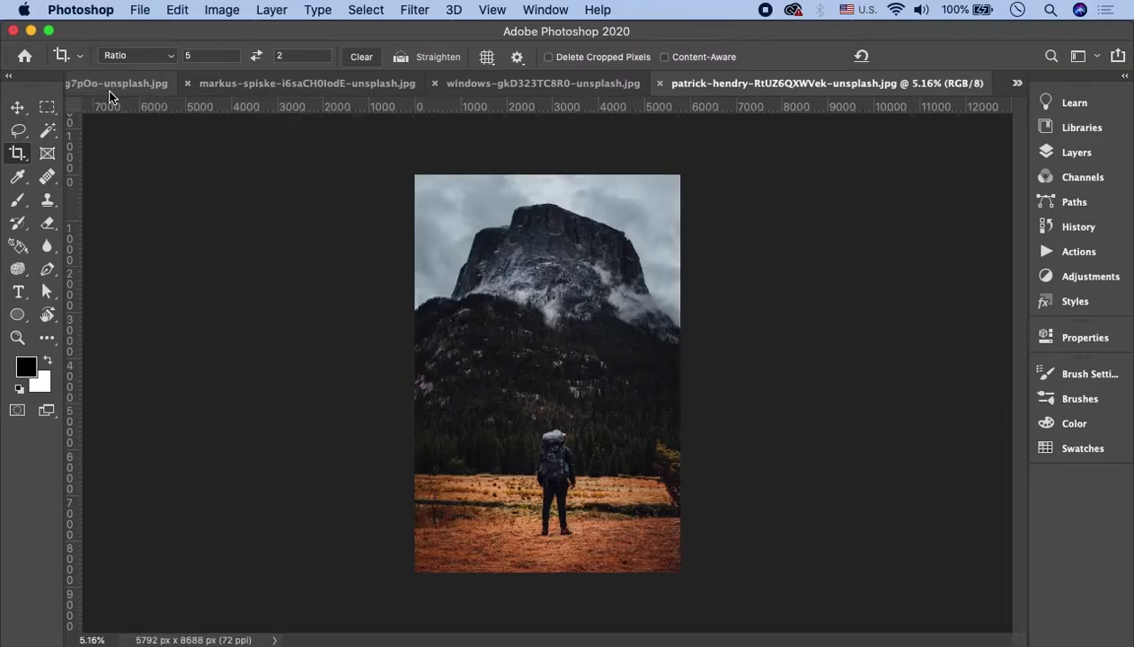
# Clear the crop ratio values so the frame resizes freely
pyautogui.click(158, 59)
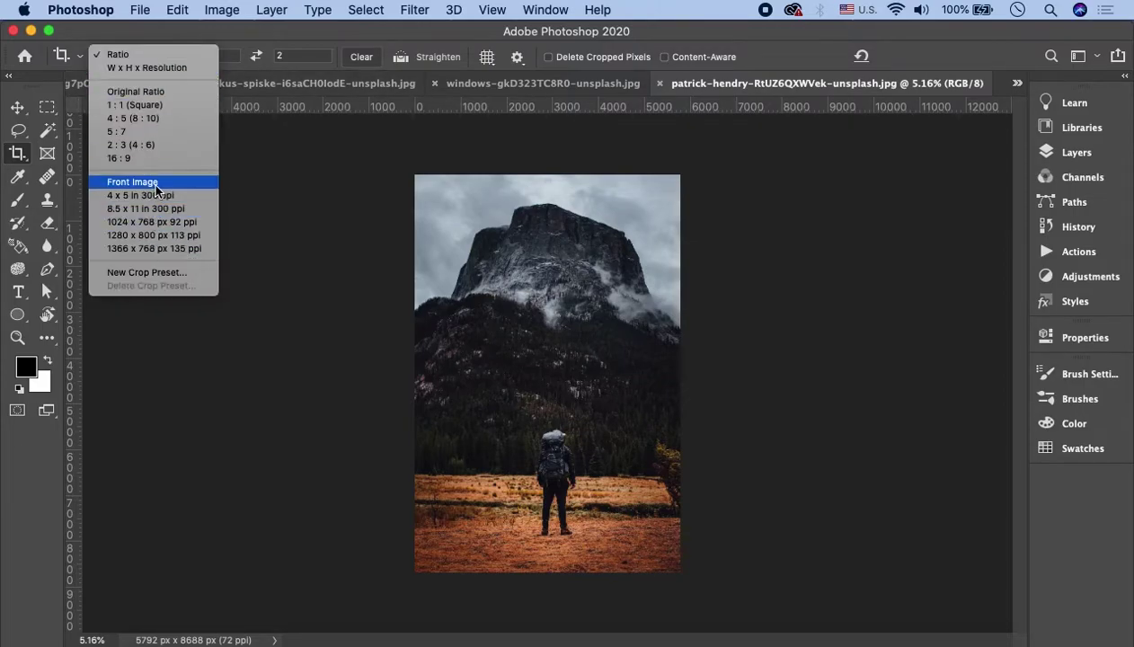
pyautogui.click(223, 51)
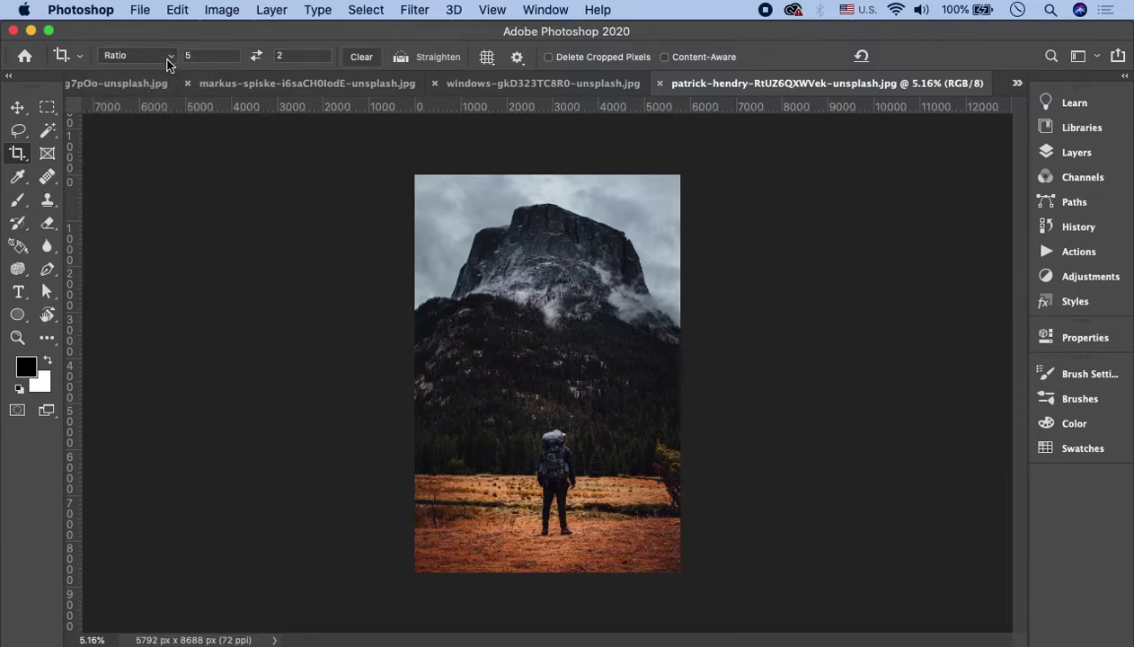
pyautogui.click(17, 153)
# Look over the healing tools, then return to the Crop tool
pyautogui.click(50, 183)
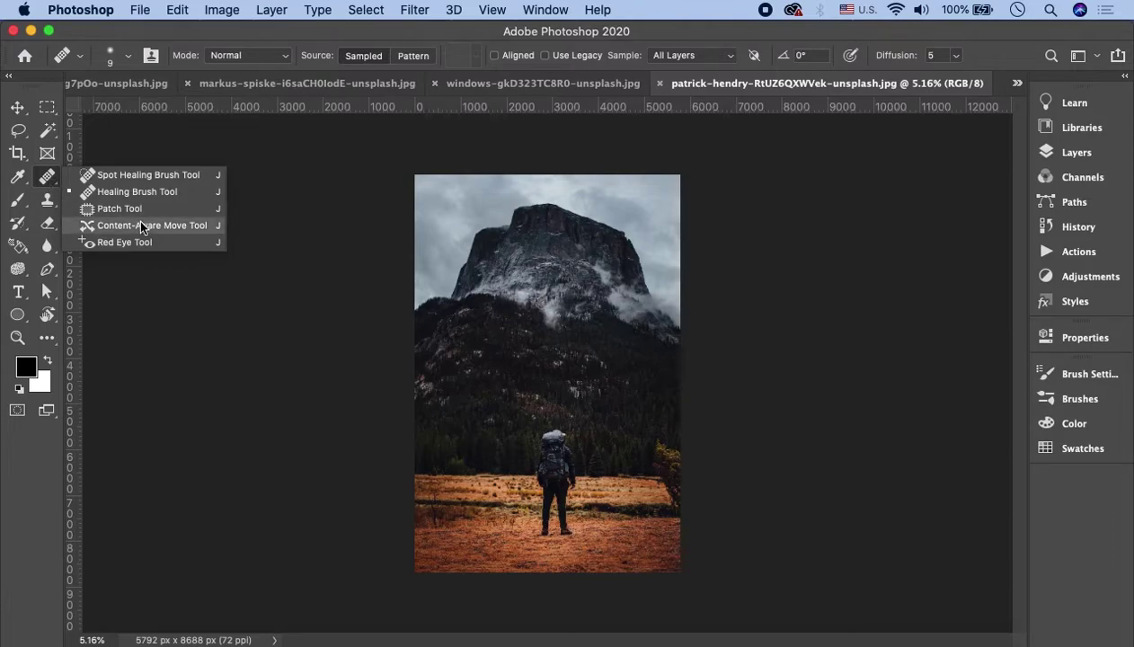
pyautogui.click(16, 155)
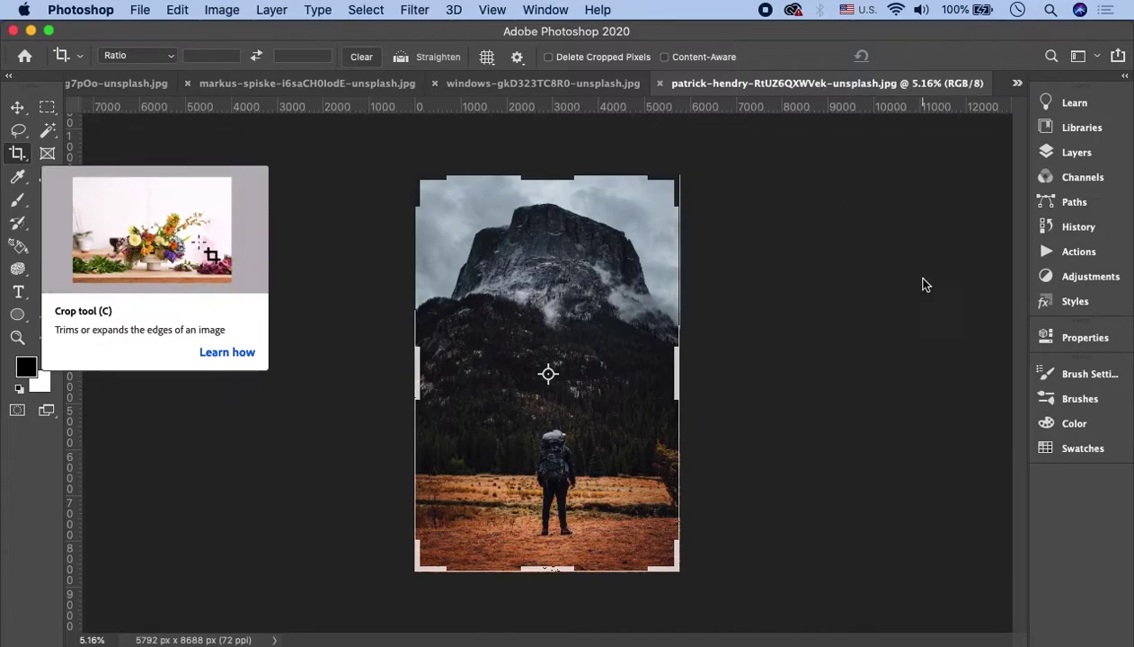
pyautogui.click(17, 107)
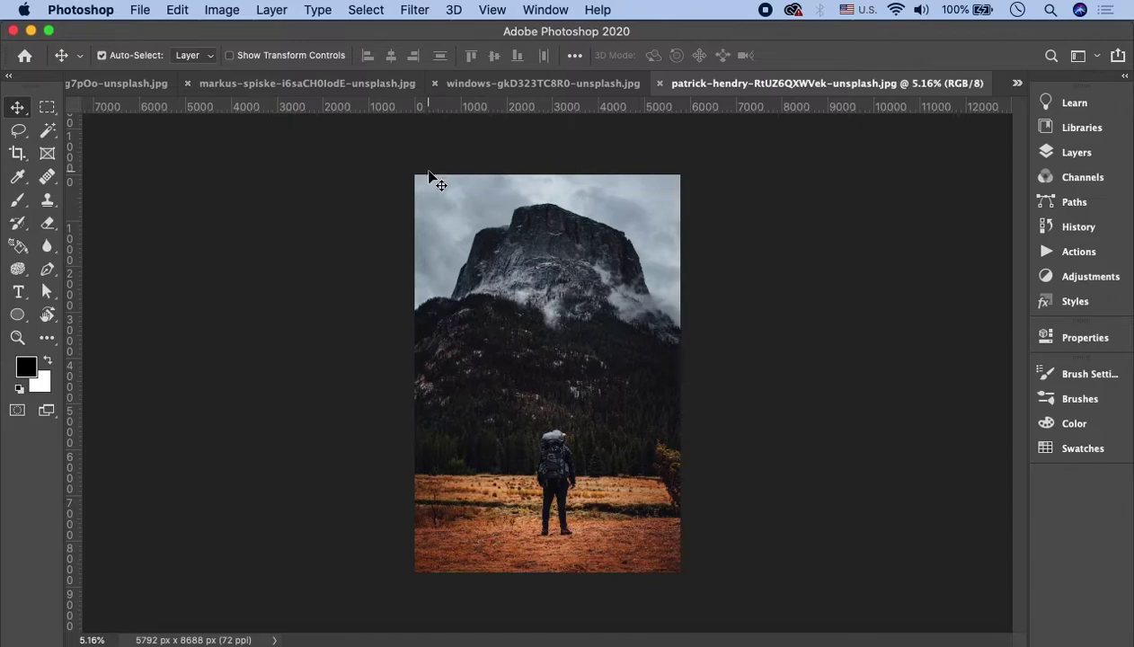
pyautogui.click(17, 153)
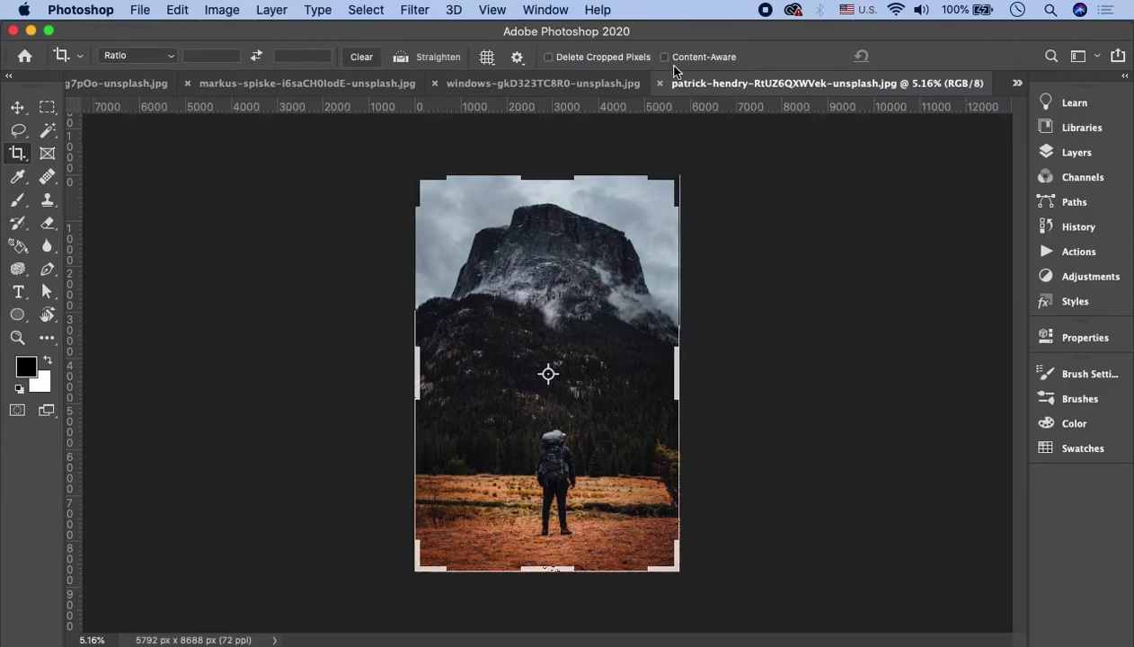
# With Content-Aware on, raise the crop frame above the photo to reach 5792 × 9056 px
pyautogui.click(664, 57)
pyautogui.moveTo(555, 175); pyautogui.dragTo(555, 170)
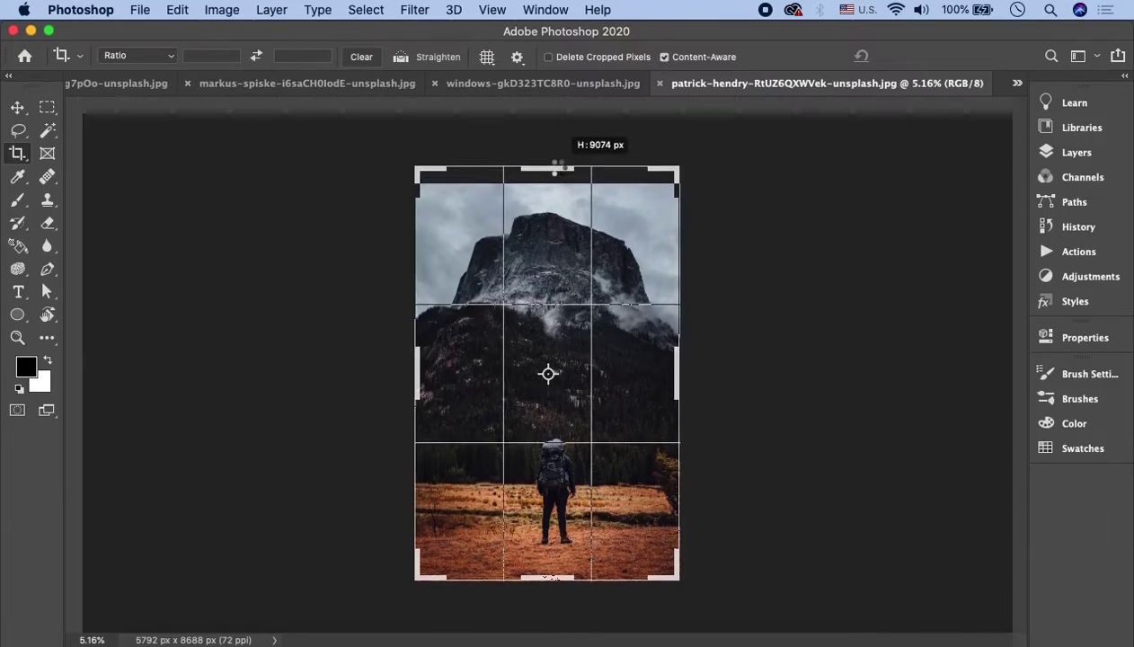
pyautogui.moveTo(560, 166); pyautogui.dragTo(560, 165)
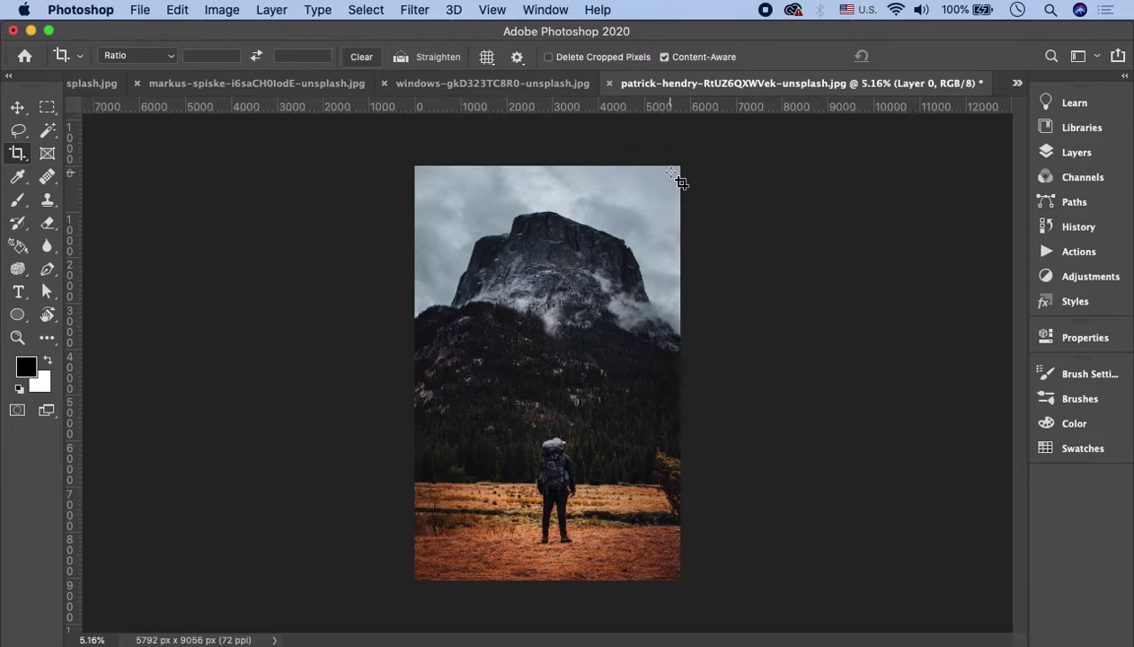
pyautogui.scroll(5, 672, 176)
pyautogui.scroll(5, 678, 193)
pyautogui.scroll(3, 791, 189)
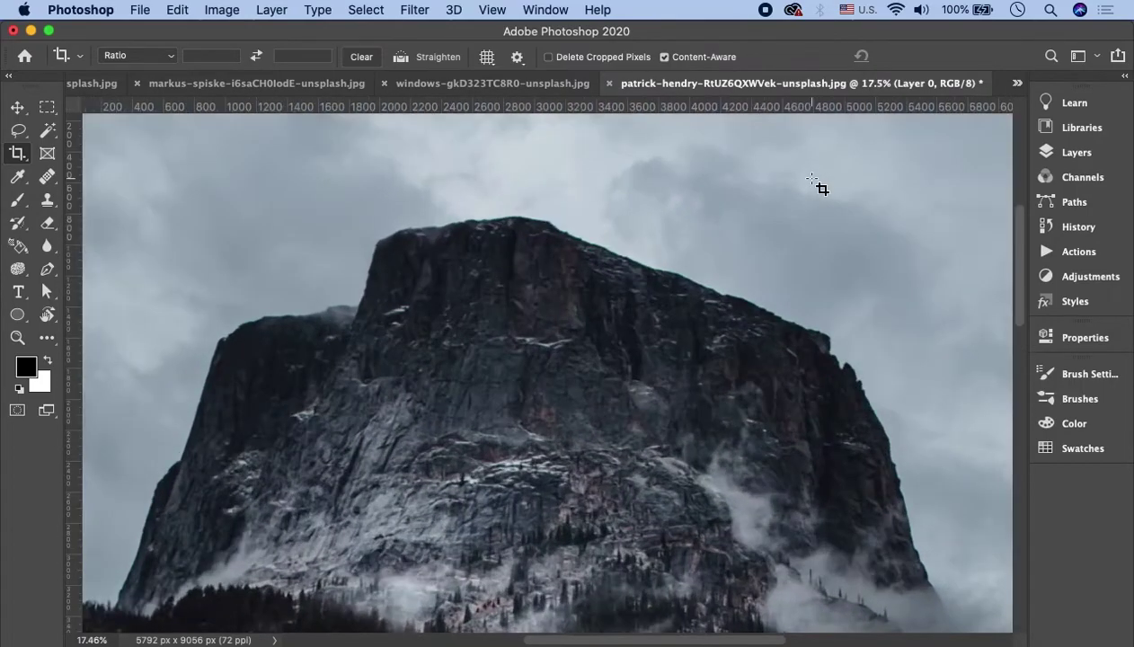
pyautogui.scroll(2, 813, 181)
pyautogui.scroll(2, 813, 184)
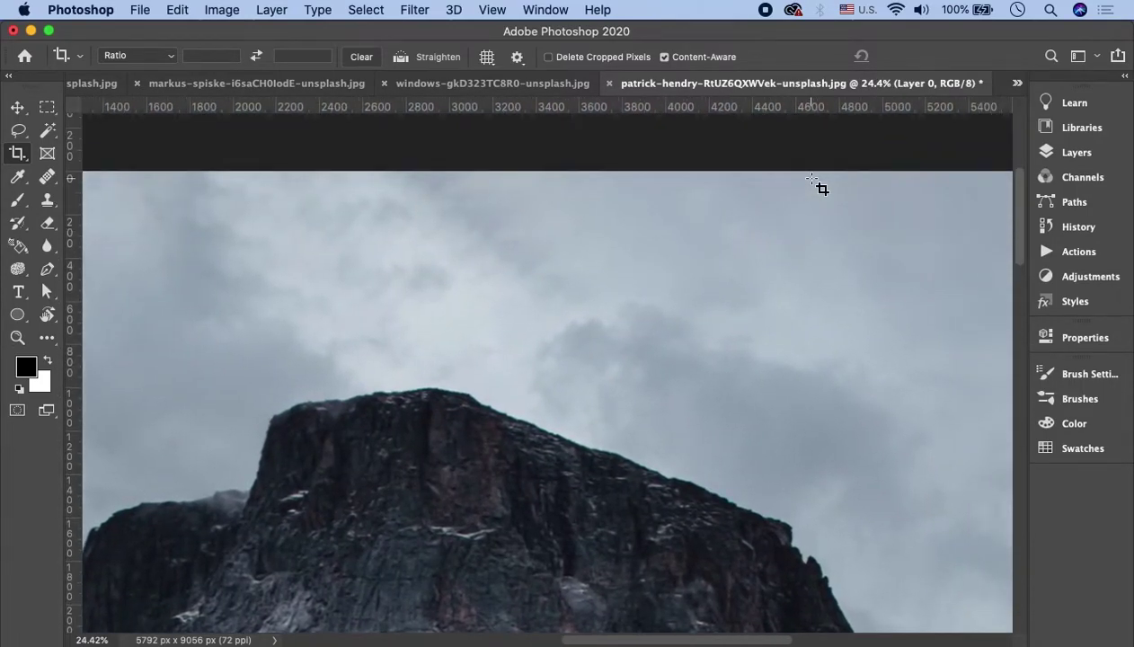
pyautogui.hscroll(4, 813, 184)
pyautogui.hscroll(-5, 647, 259)
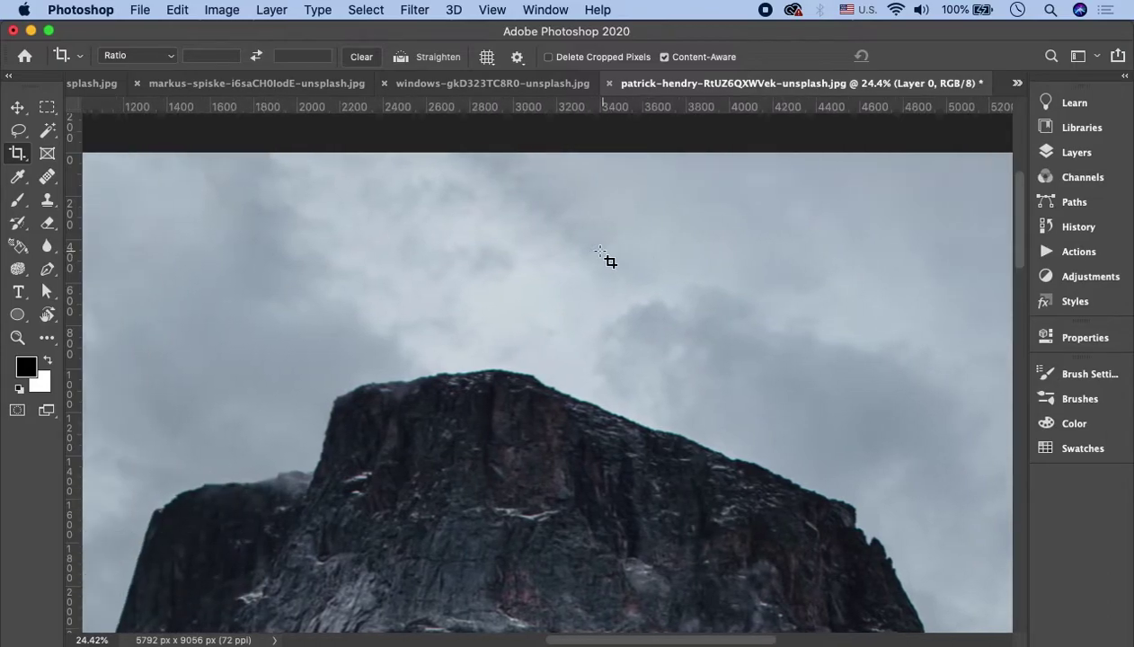
pyautogui.hscroll(-4, 601, 254)
pyautogui.hscroll(-5, 478, 273)
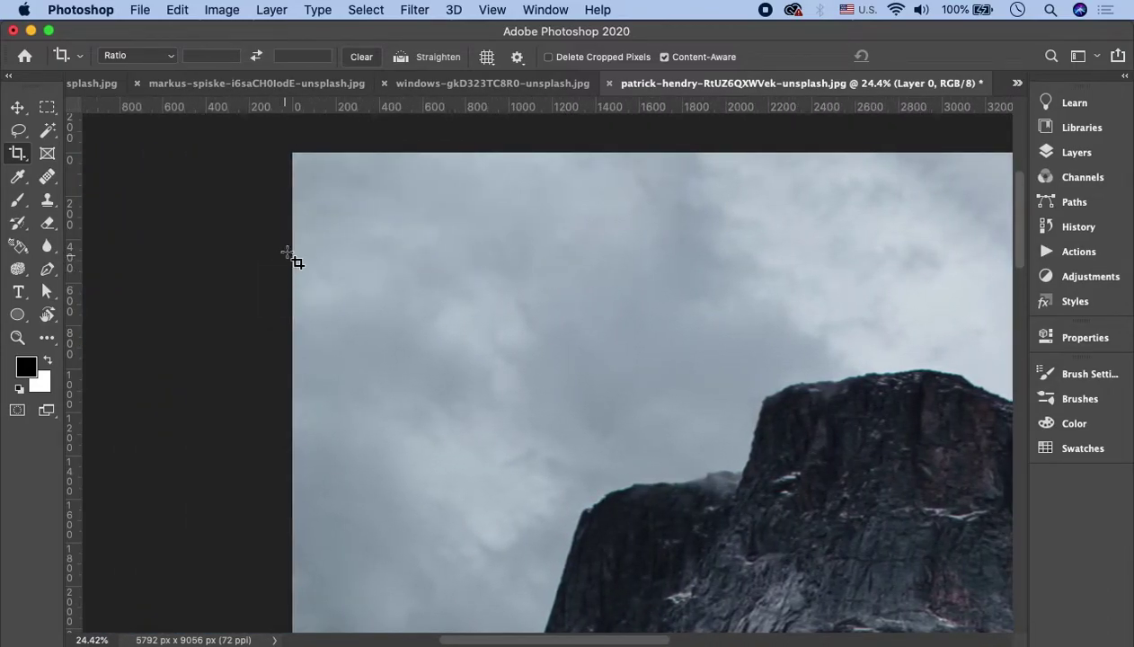
pyautogui.scroll(-3, 485, 173)
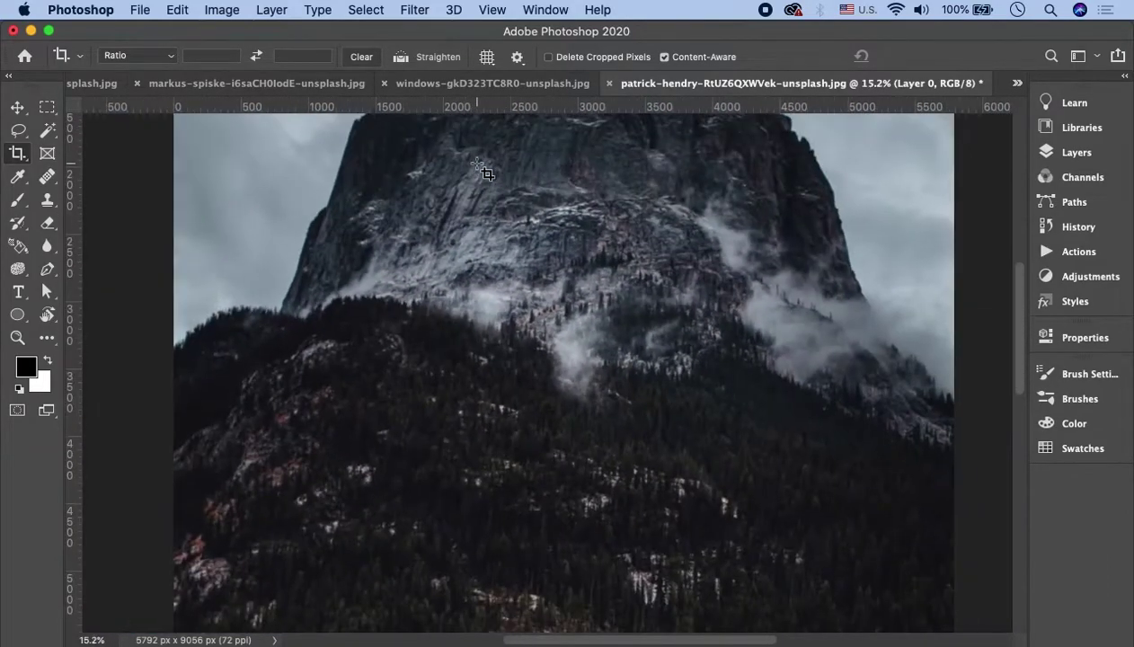
pyautogui.scroll(-2, 485, 173)
pyautogui.scroll(-5, 577, 233)
pyautogui.scroll(3, 513, 321)
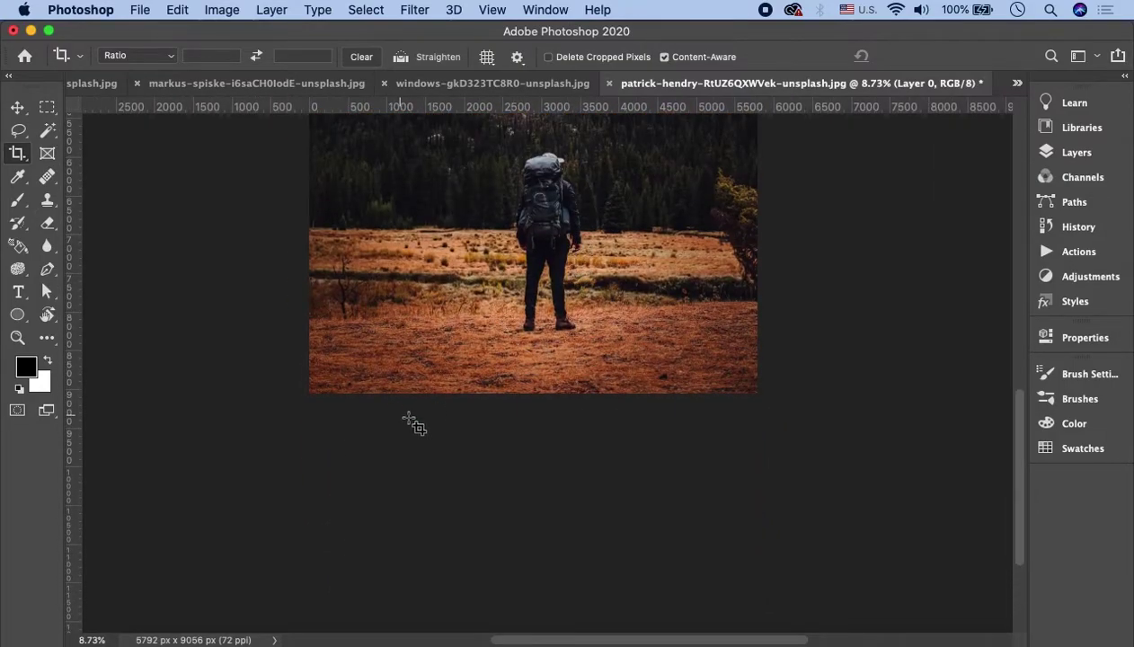
pyautogui.scroll(-1, 449, 428)
pyautogui.scroll(3, 575, 444)
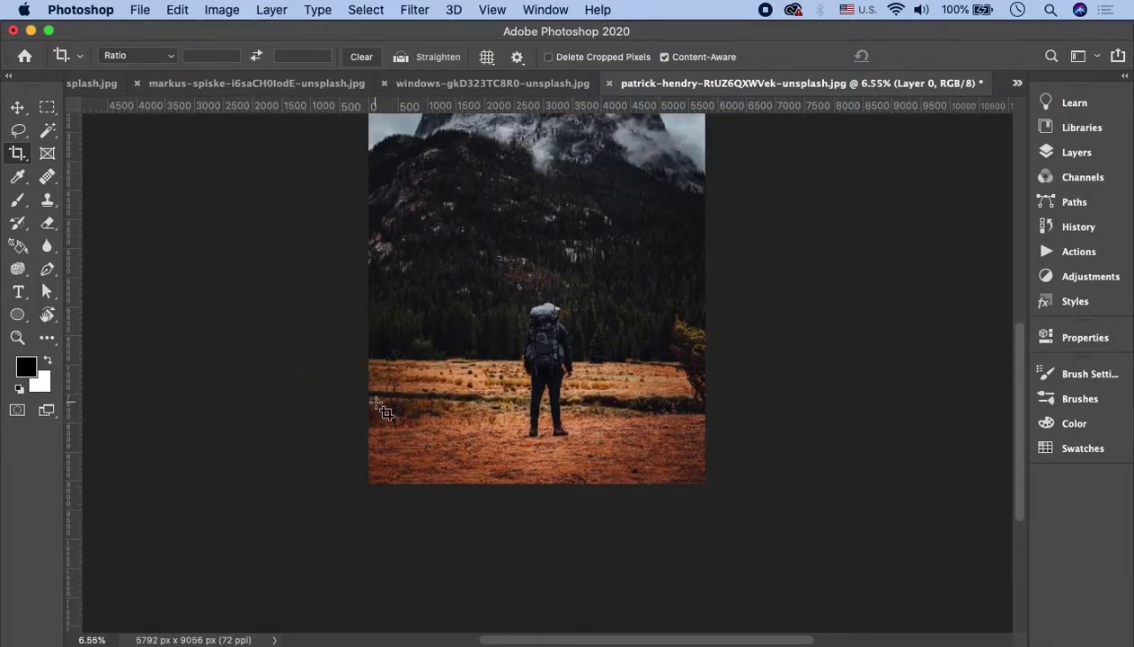
# Extend the crop's bottom edge and apply it, filling new ground at 5792 × 9499 px
pyautogui.click(481, 319)
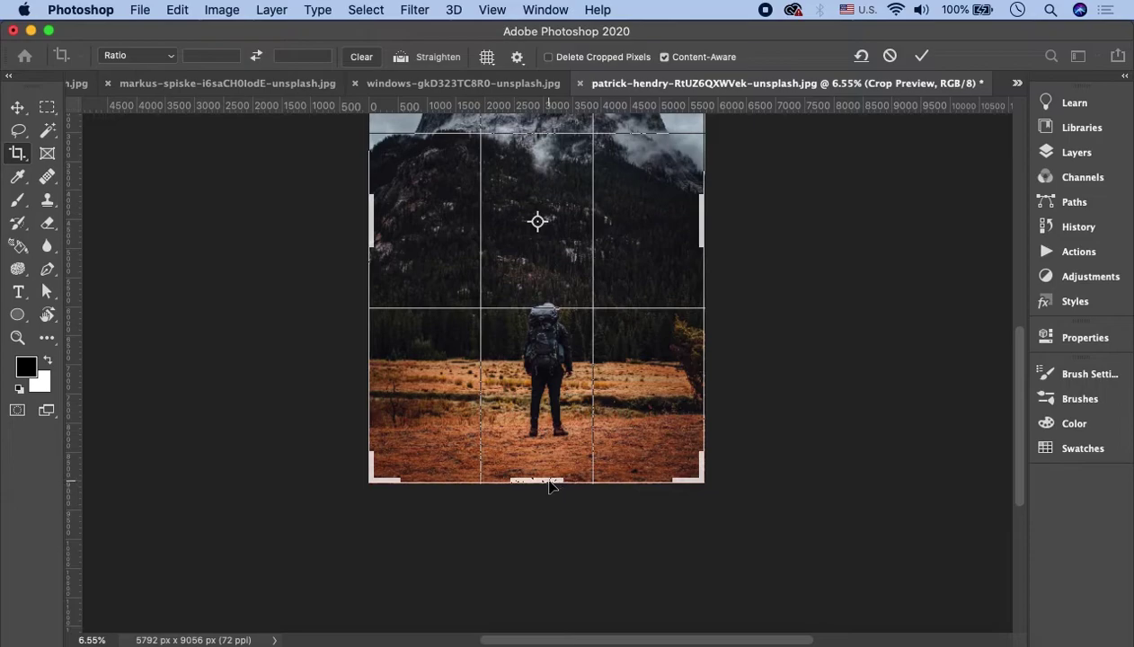
pyautogui.moveTo(551, 485); pyautogui.dragTo(540, 500)
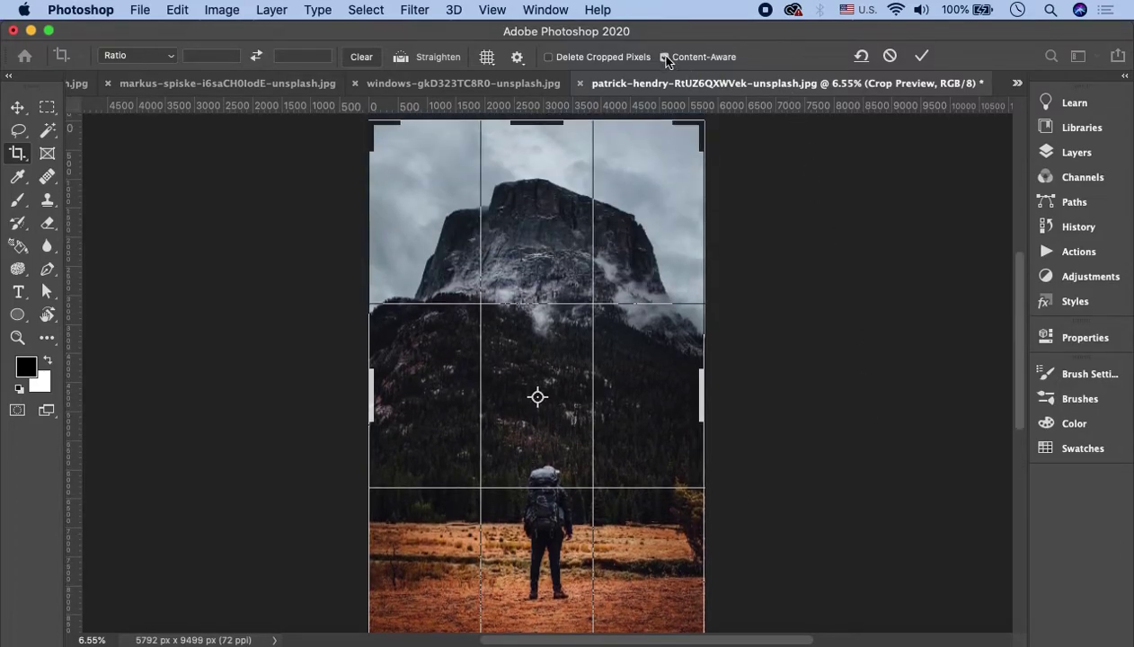
pyautogui.click(921, 56)
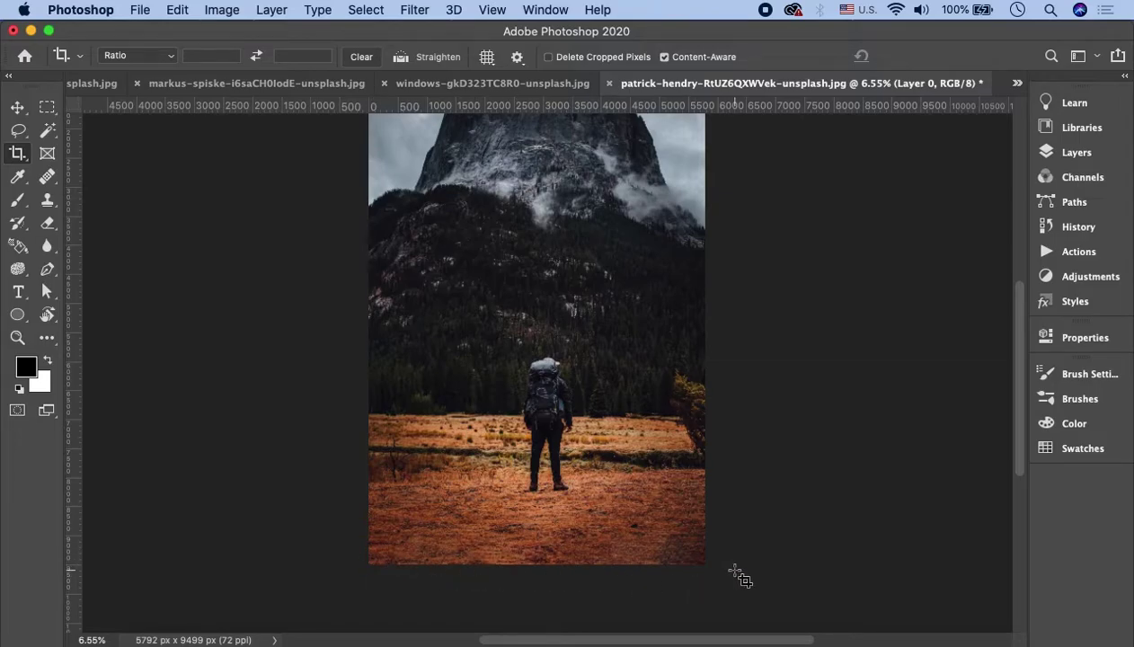
# Patch the first dark spot beside the boots with clean ground using the Patch Tool
pyautogui.scroll(5, 735, 575)
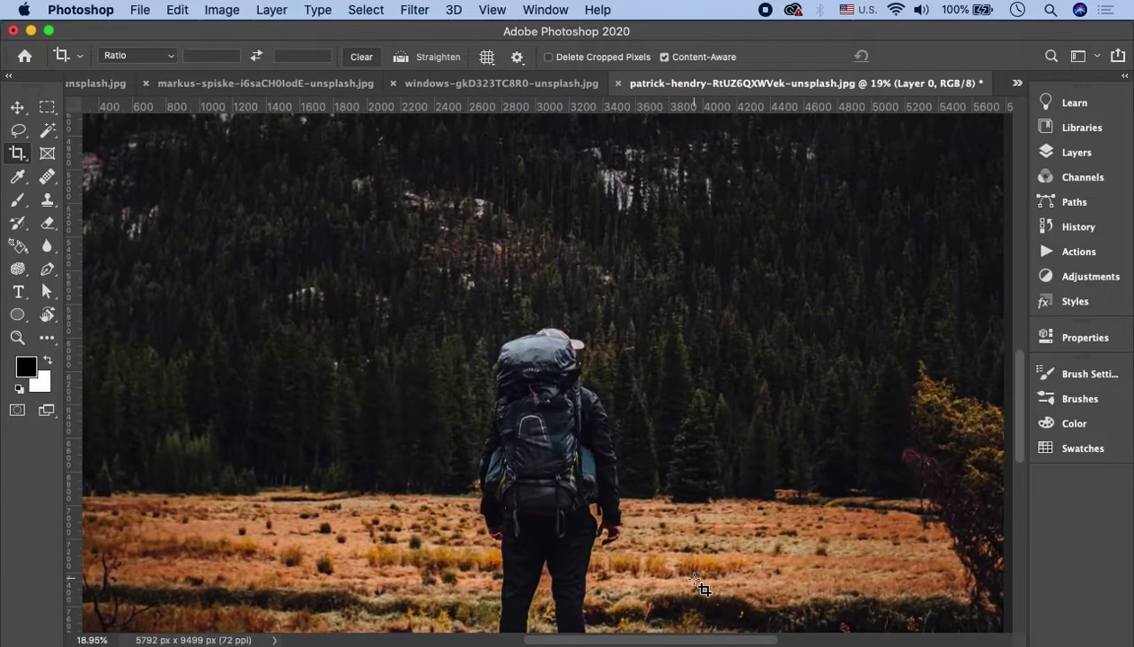
pyautogui.scroll(2, 723, 486)
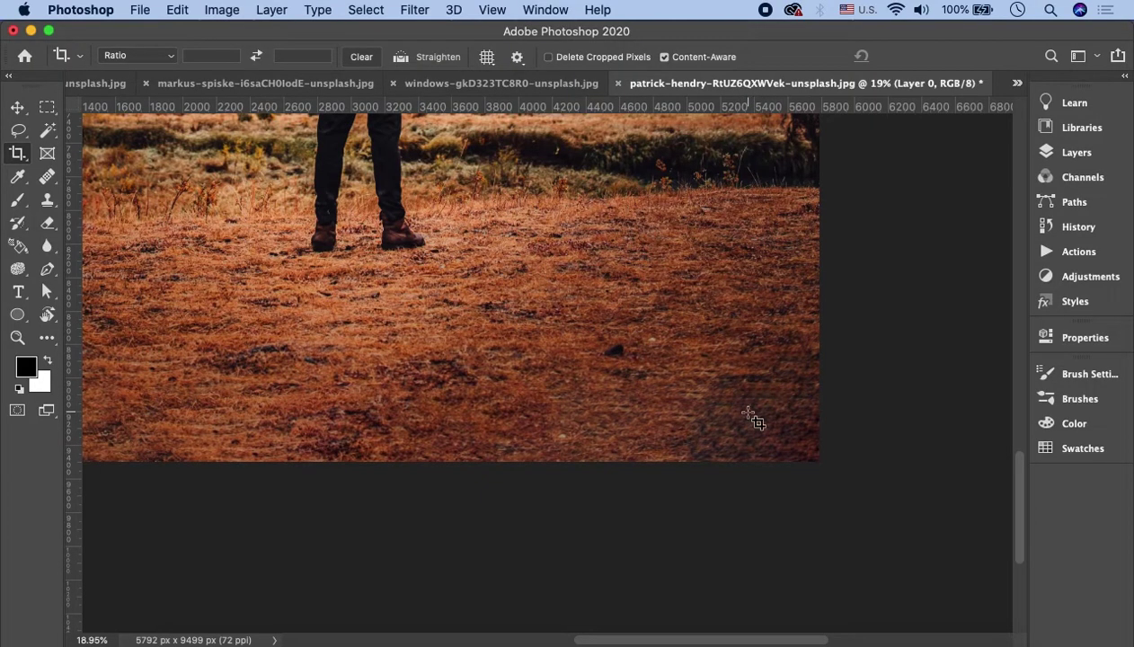
pyautogui.moveTo(47, 176); pyautogui.dragTo(110, 213)
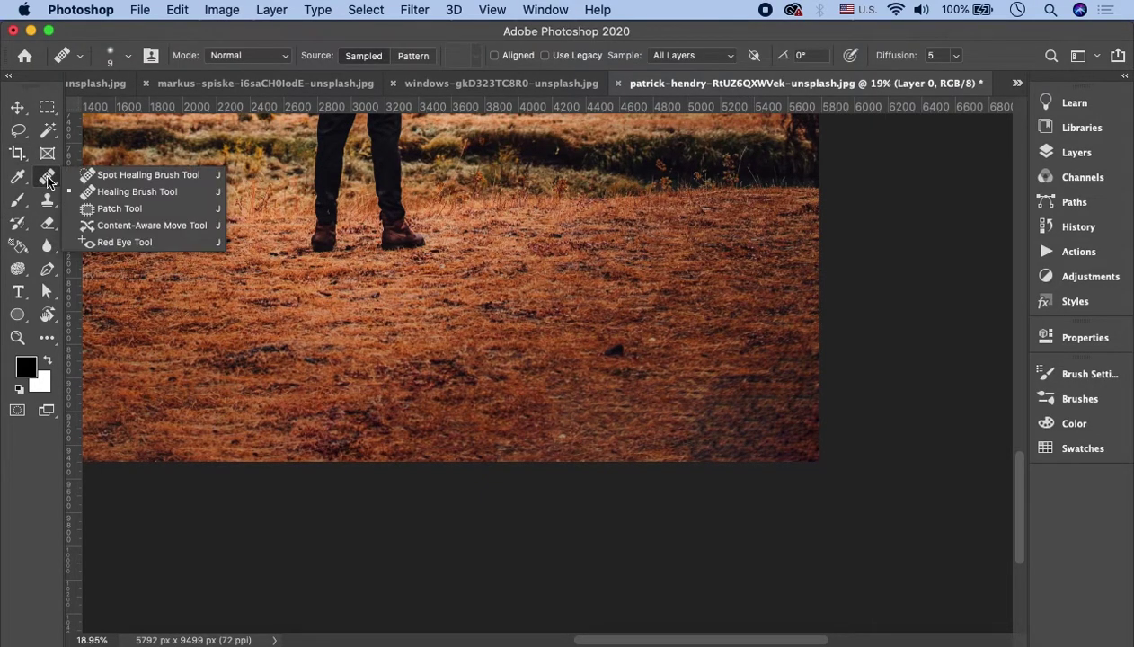
pyautogui.click(110, 213)
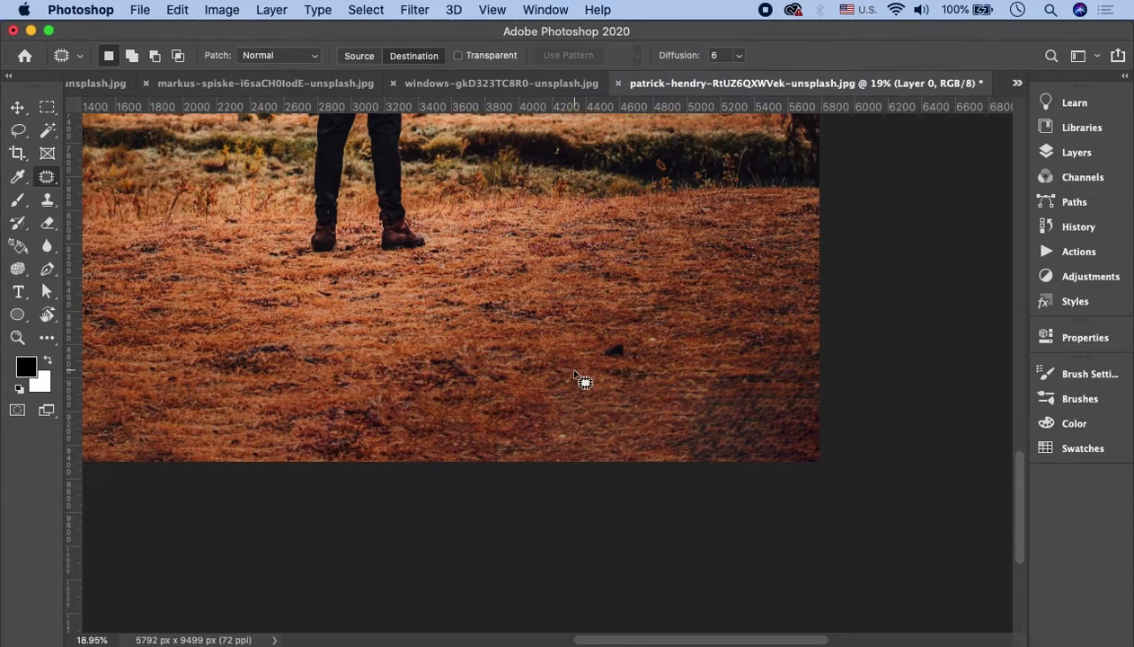
pyautogui.moveTo(564, 363)
pyautogui.mouseDown()
pyautogui.moveTo(570, 437)
pyautogui.moveTo(565, 362)
pyautogui.mouseUp()
pyautogui.moveTo(584, 420); pyautogui.dragTo(756, 415)
pyautogui.press('super+d')
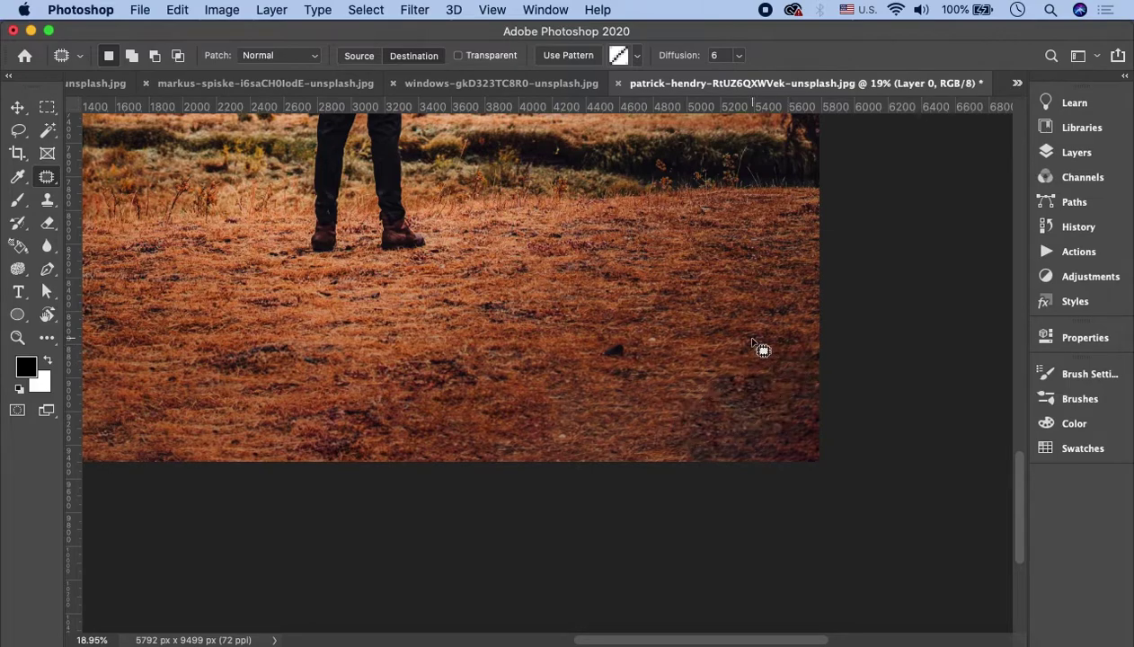
# Patch a second dark spot and outline the next one on the ground
pyautogui.moveTo(600, 330)
pyautogui.mouseDown()
pyautogui.moveTo(687, 346)
pyautogui.moveTo(768, 407)
pyautogui.moveTo(764, 386)
pyautogui.moveTo(495, 390)
pyautogui.moveTo(521, 392)
pyautogui.mouseUp()
pyautogui.press('super+d')
pyautogui.moveTo(716, 325)
pyautogui.mouseDown()
pyautogui.moveTo(759, 334)
pyautogui.moveTo(754, 385)
pyautogui.mouseUp()
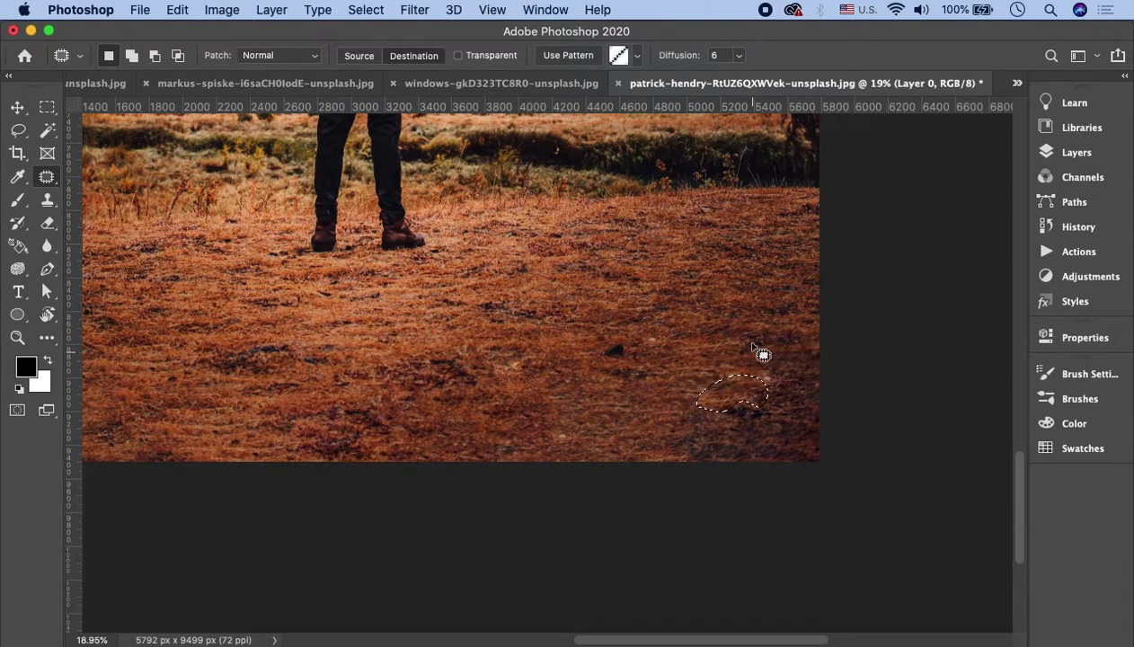
pyautogui.scroll(-3, 808, 349)
pyautogui.scroll(-2, 809, 349)
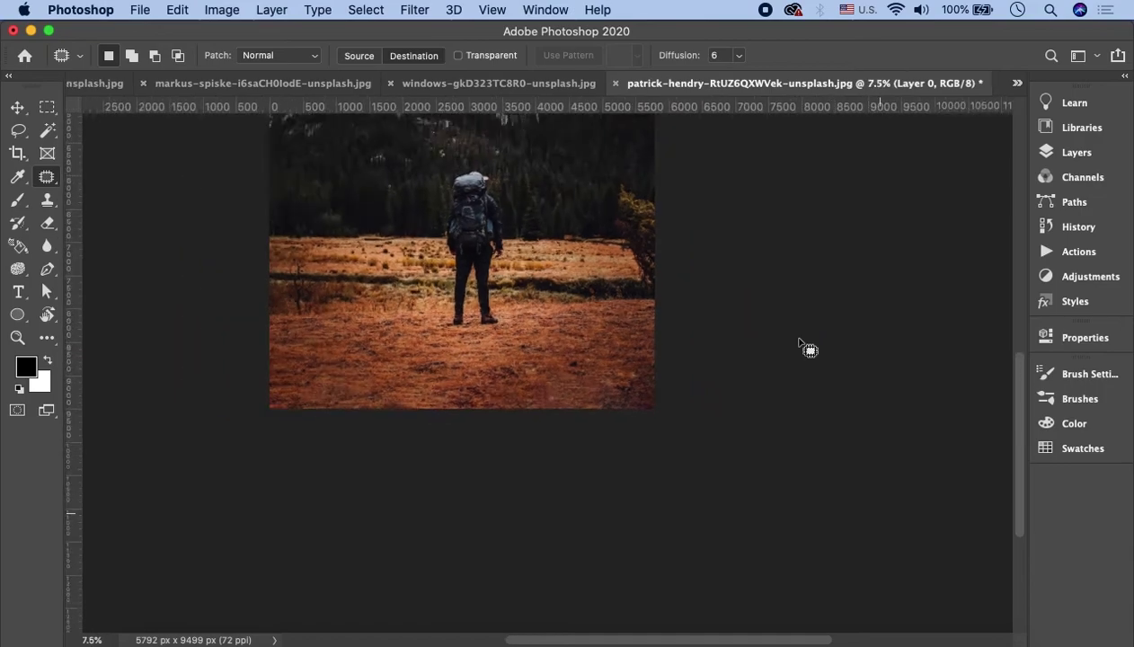
pyautogui.scroll(-1, 808, 349)
pyautogui.scroll(3, 809, 349)
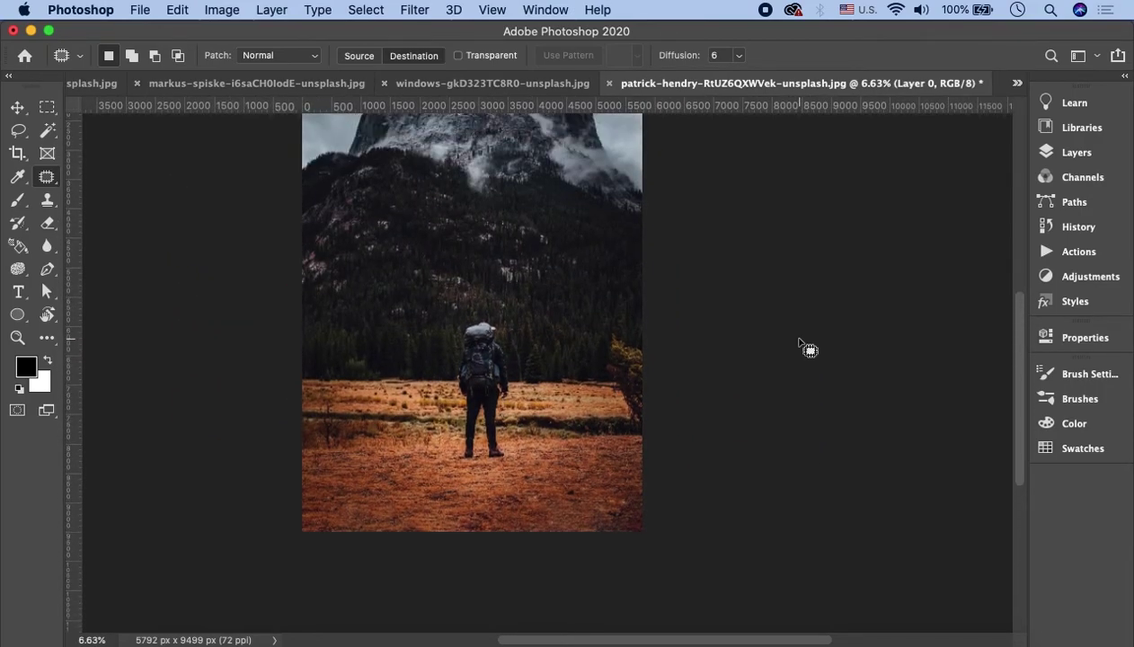
# Start a new crop over the whole photo with the Rule of Thirds overlay
pyautogui.press('c')
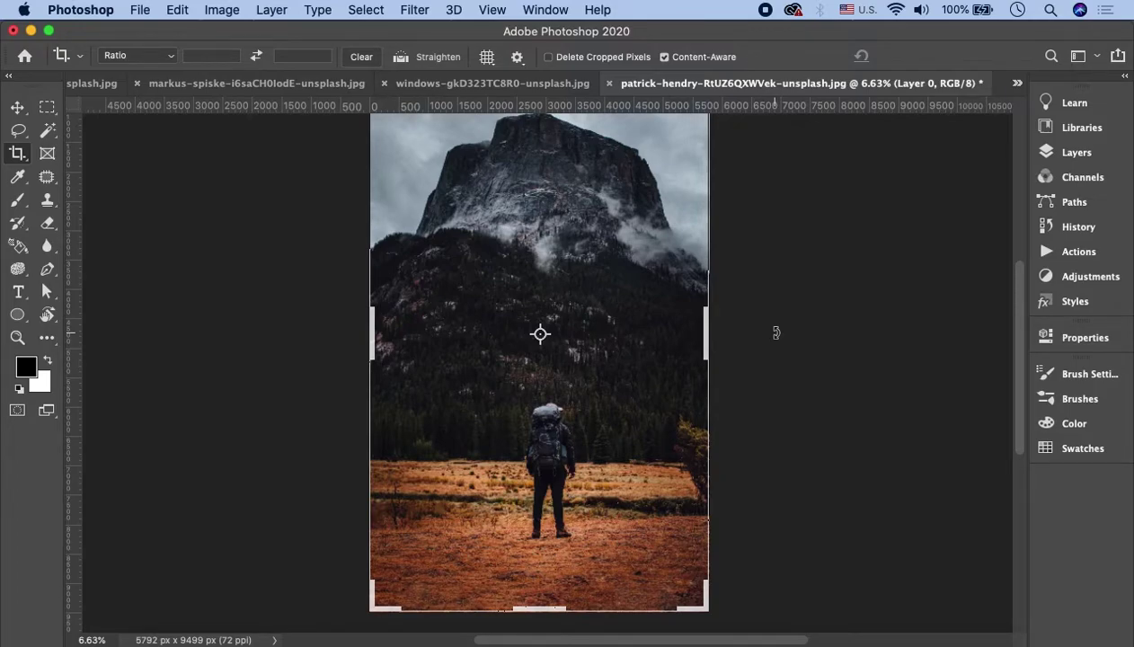
pyautogui.click(488, 58)
pyautogui.click(490, 61)
pyautogui.click(490, 60)
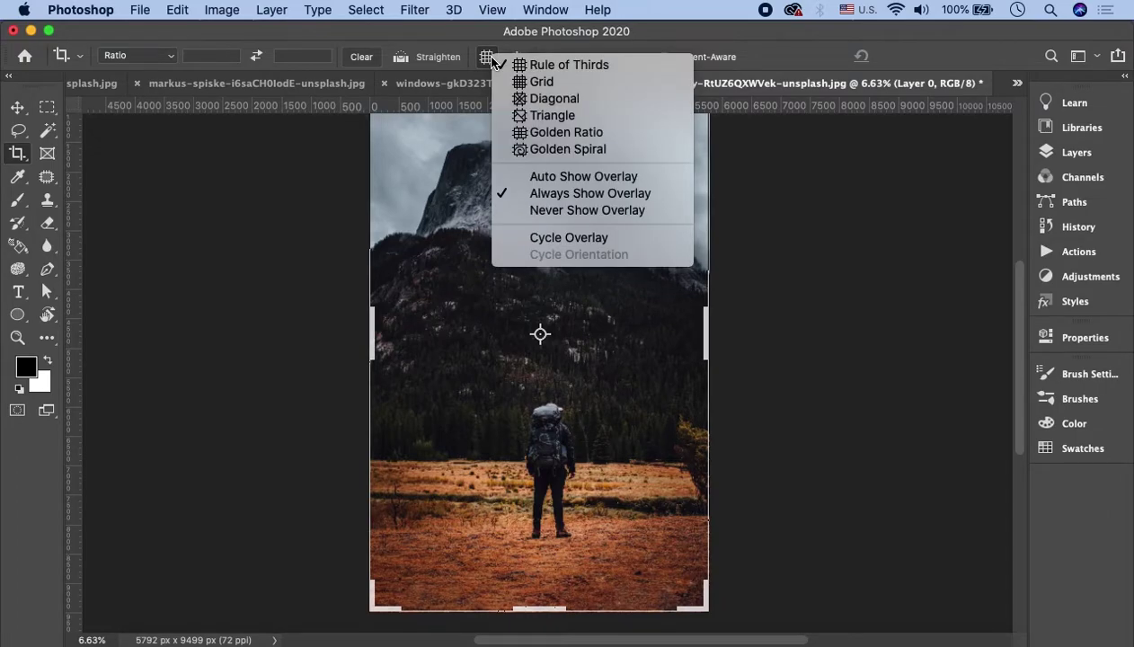
pyautogui.click(551, 65)
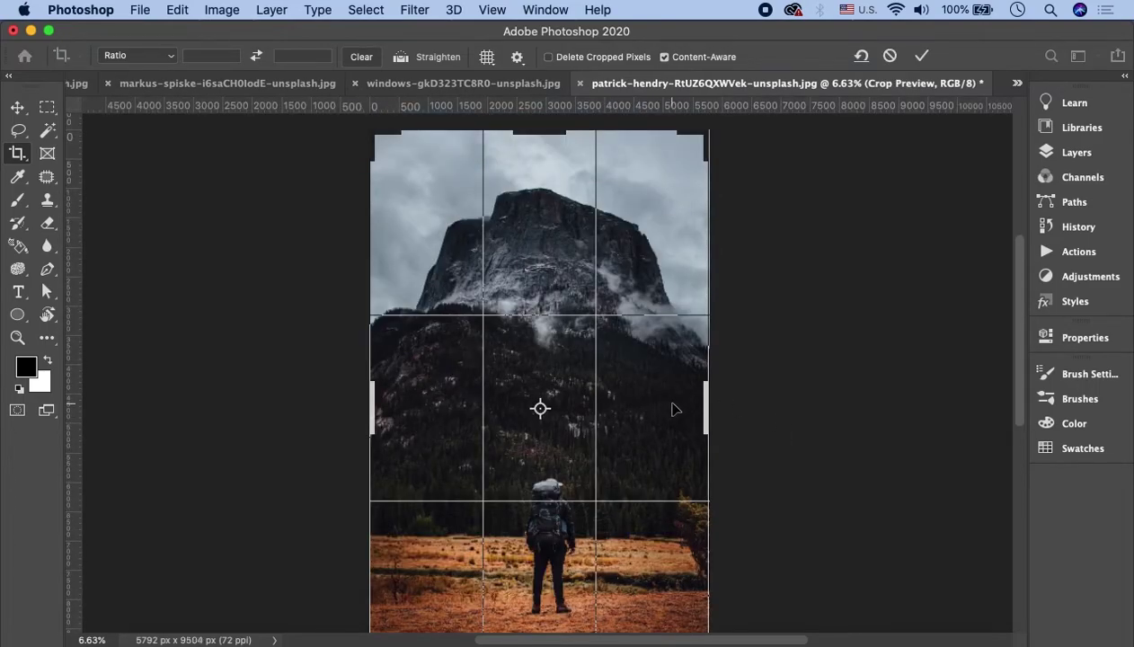
pyautogui.scroll(-2, 675, 409)
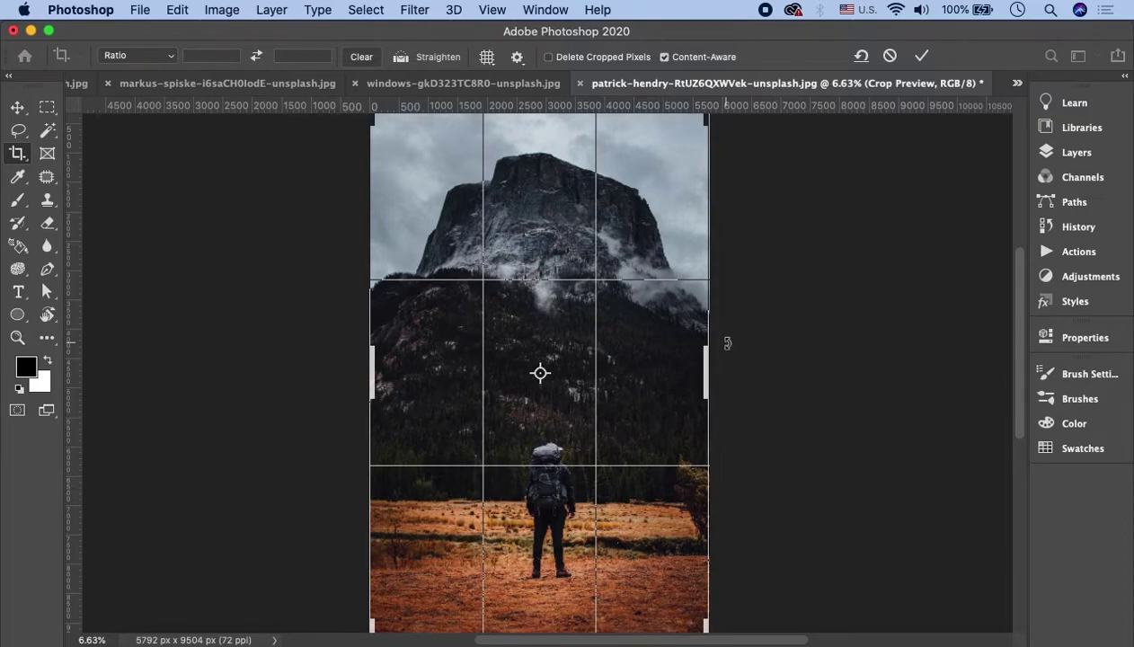
# Narrow the crop from its top-right corner to about 4643 × 7691 px, hiker placed lower
pyautogui.moveTo(708, 117); pyautogui.dragTo(708, 119)
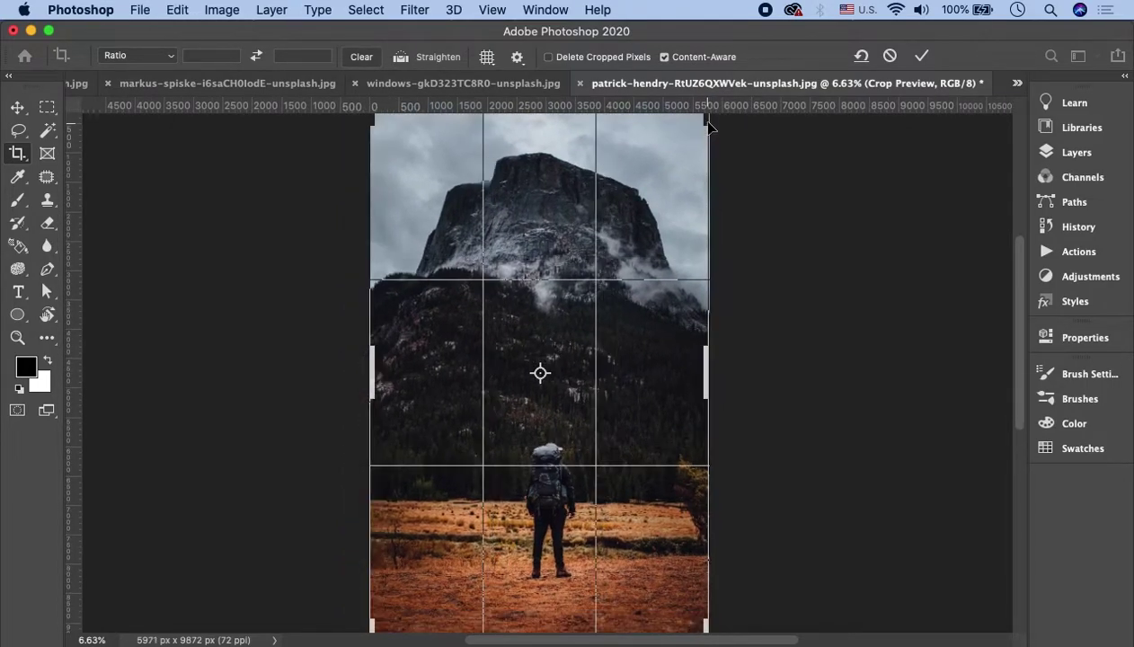
pyautogui.moveTo(706, 169); pyautogui.dragTo(674, 212)
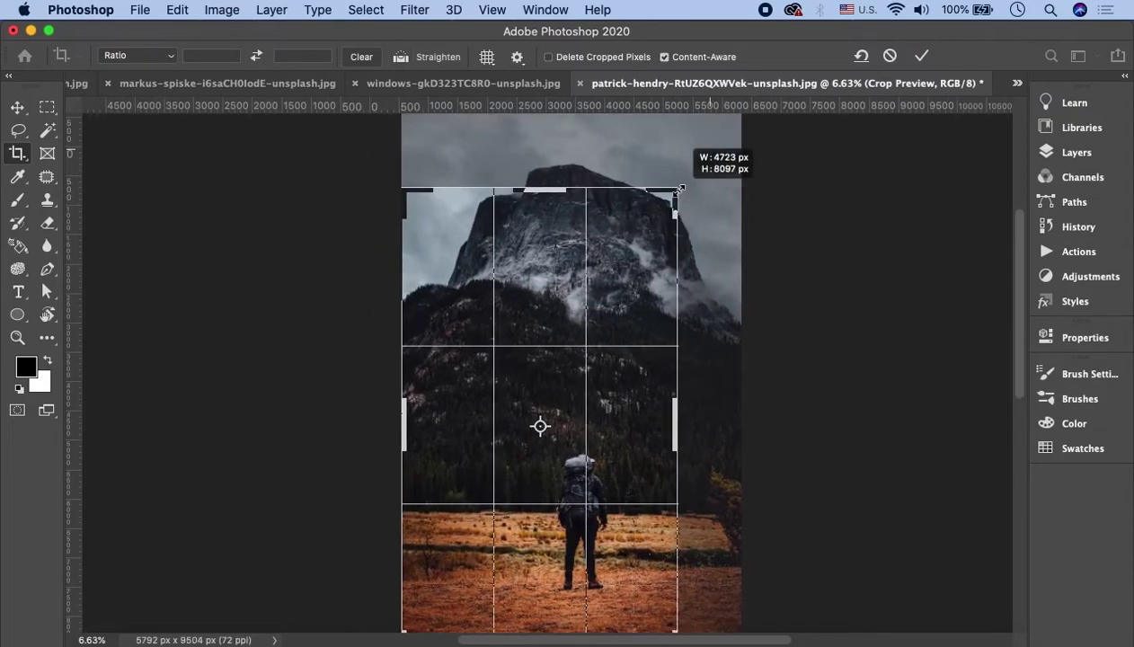
pyautogui.moveTo(674, 212); pyautogui.dragTo(692, 200)
pyautogui.moveTo(616, 384); pyautogui.dragTo(611, 377)
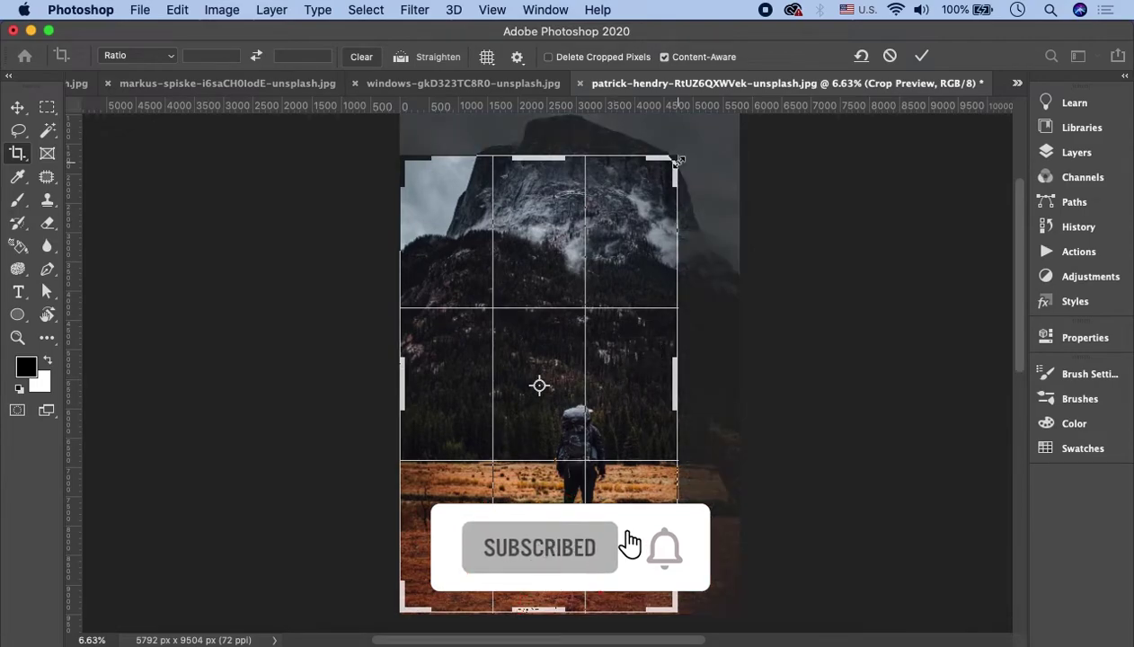
pyautogui.moveTo(678, 187); pyautogui.dragTo(674, 165)
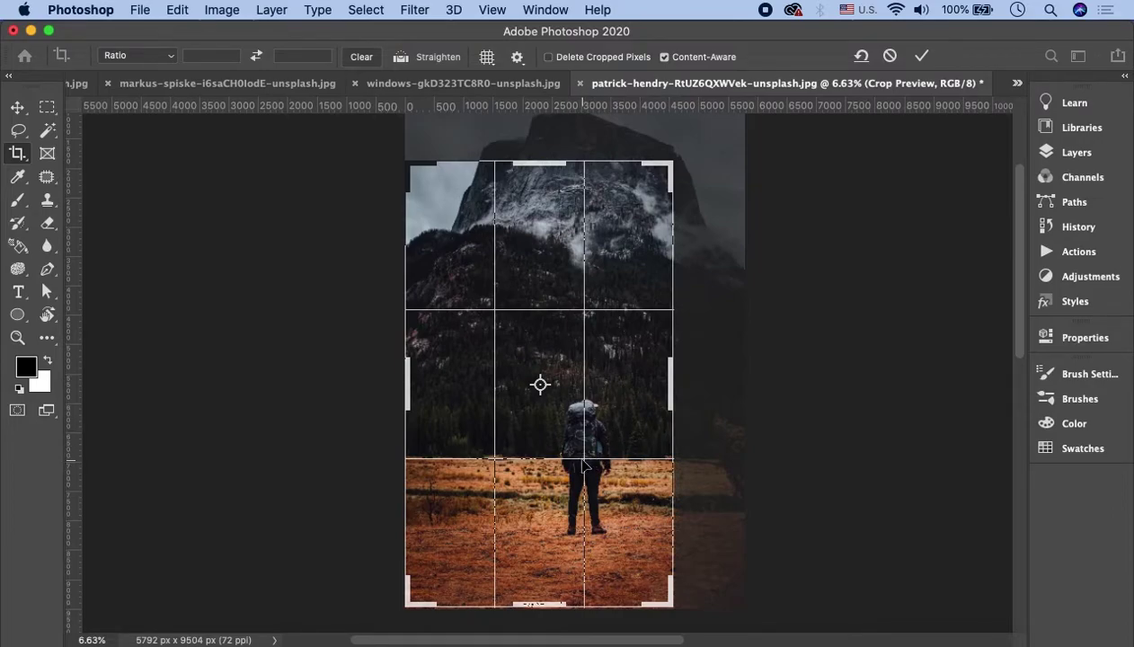
pyautogui.moveTo(605, 389); pyautogui.dragTo(615, 424)
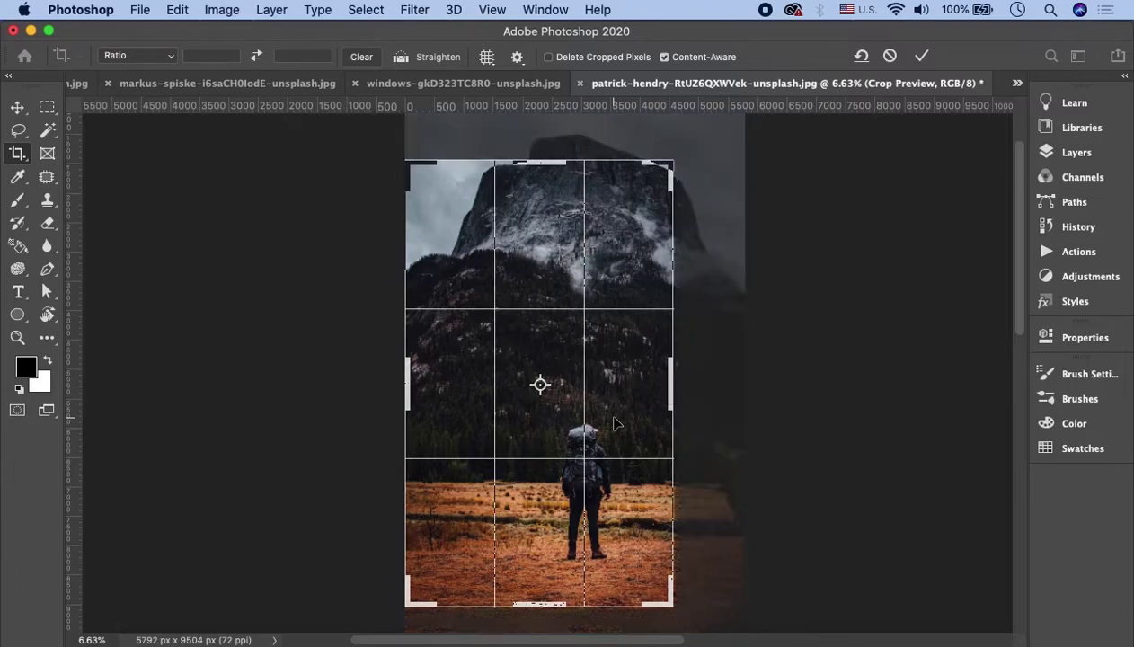
pyautogui.click(920, 56)
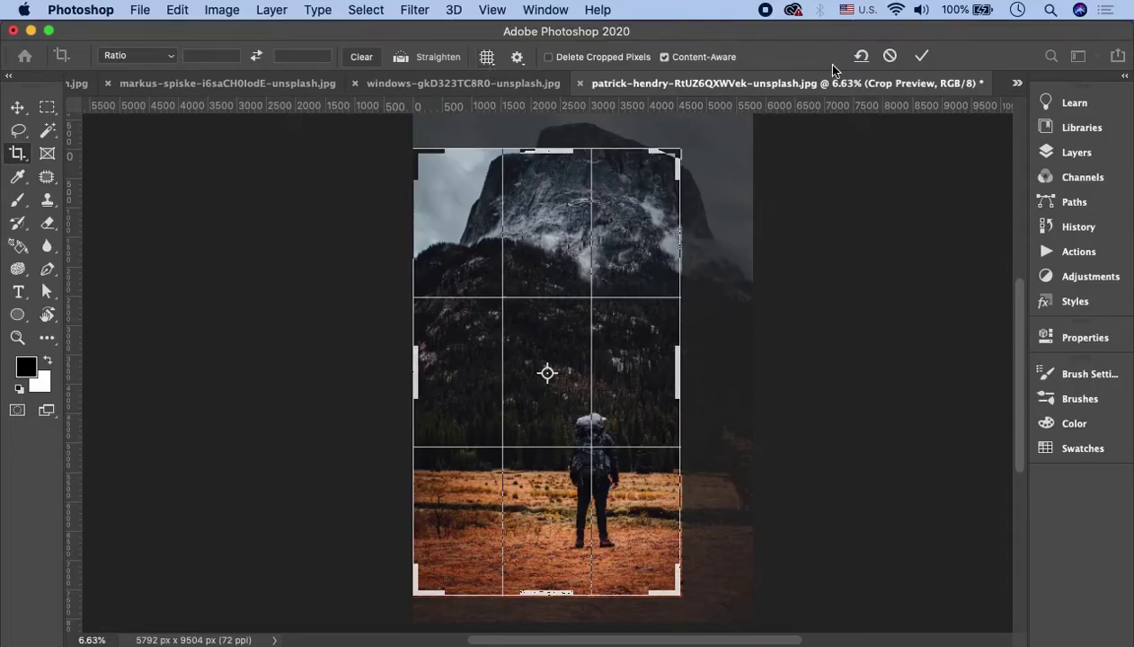
# Apply the narrow portrait crop, leaving the photo at 4585 × 7627 px
pyautogui.click(921, 55)
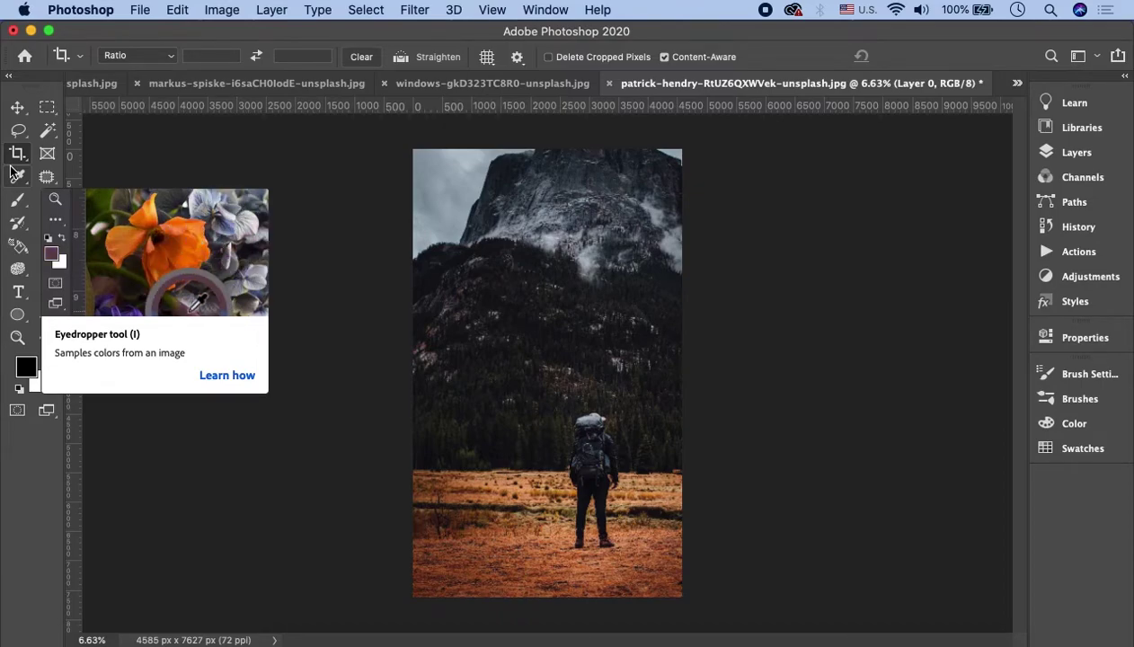
pyautogui.scroll(2, 600, 442)
pyautogui.scroll(2, 600, 442)
pyautogui.scroll(2, 600, 442)
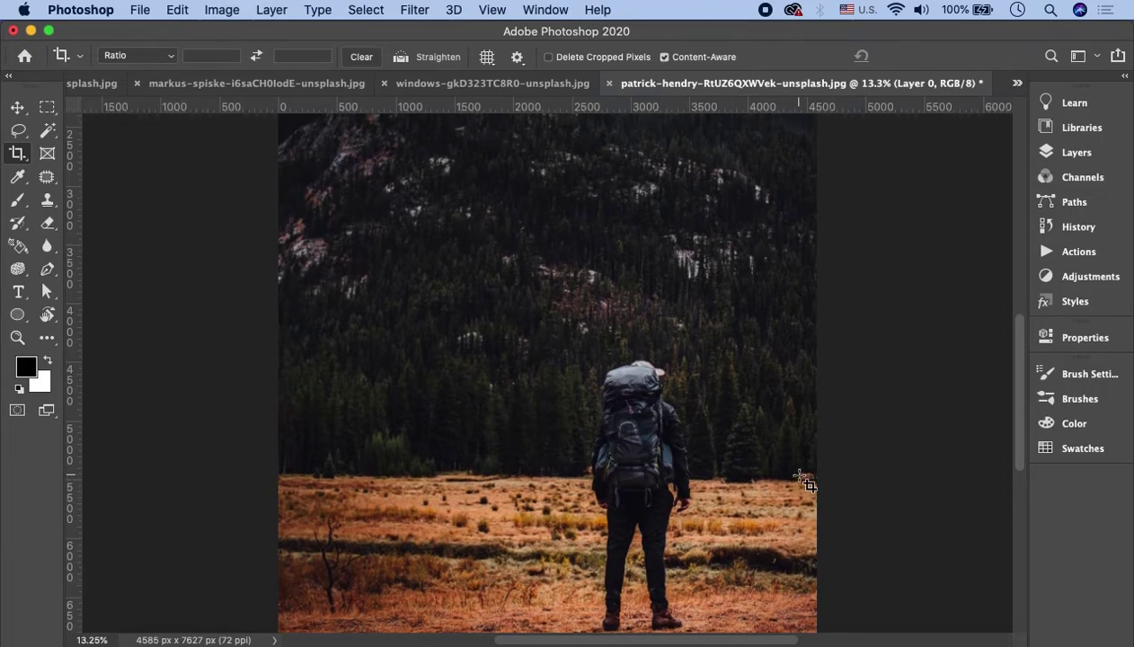
pyautogui.scroll(-2, 805, 483)
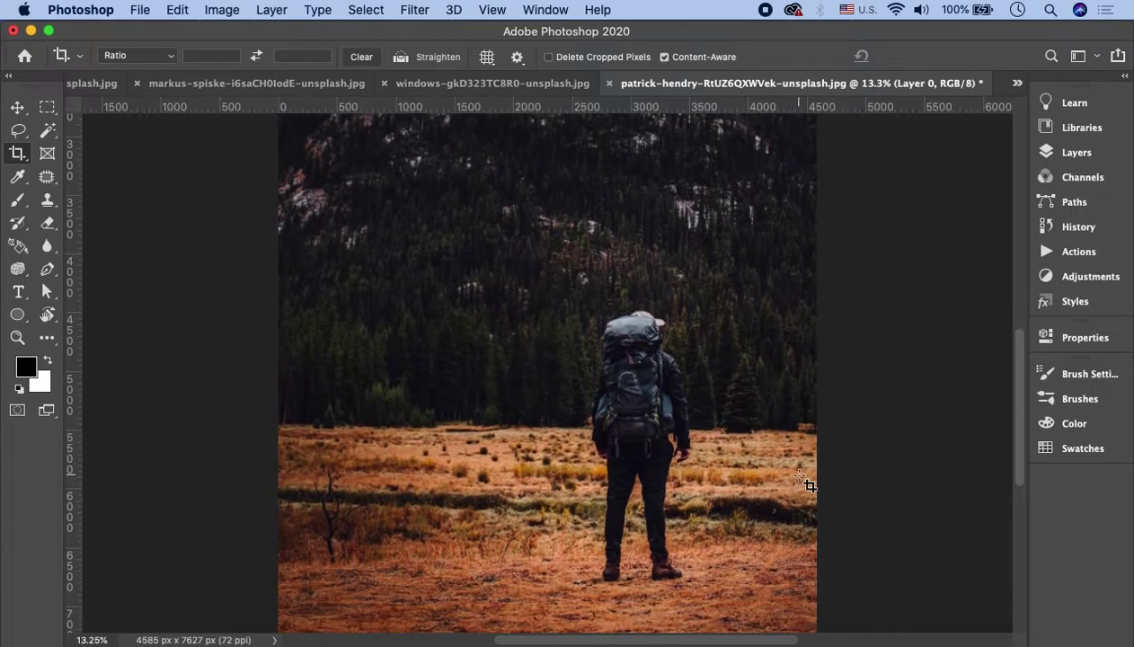
pyautogui.click(433, 58)
pyautogui.moveTo(273, 425); pyautogui.dragTo(828, 436)
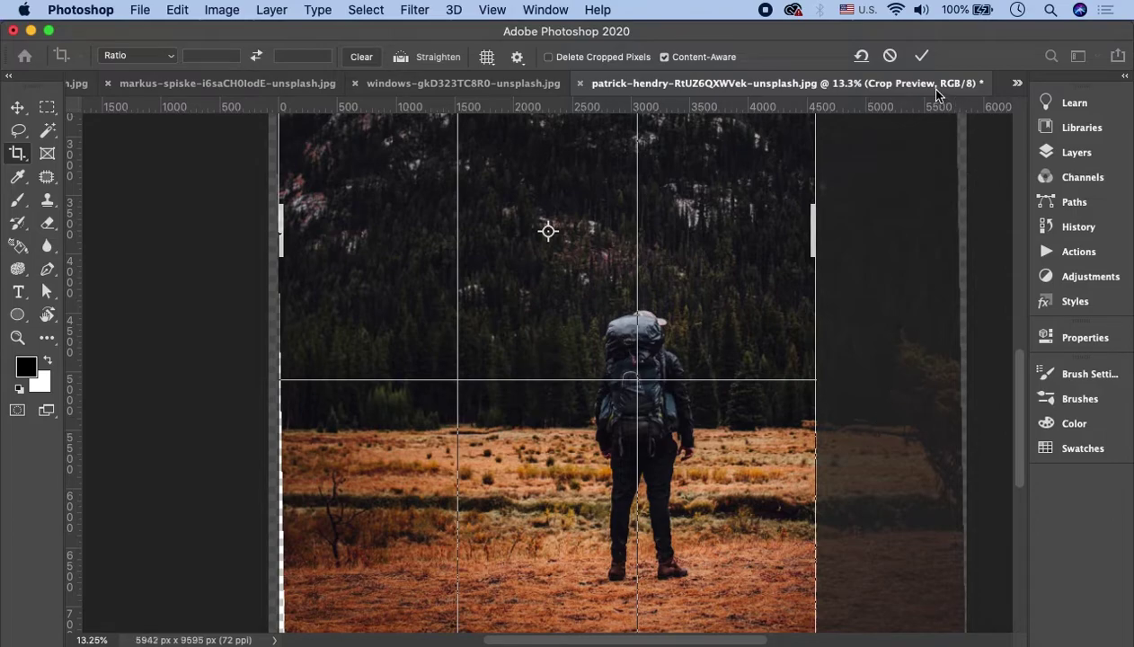
pyautogui.click(921, 55)
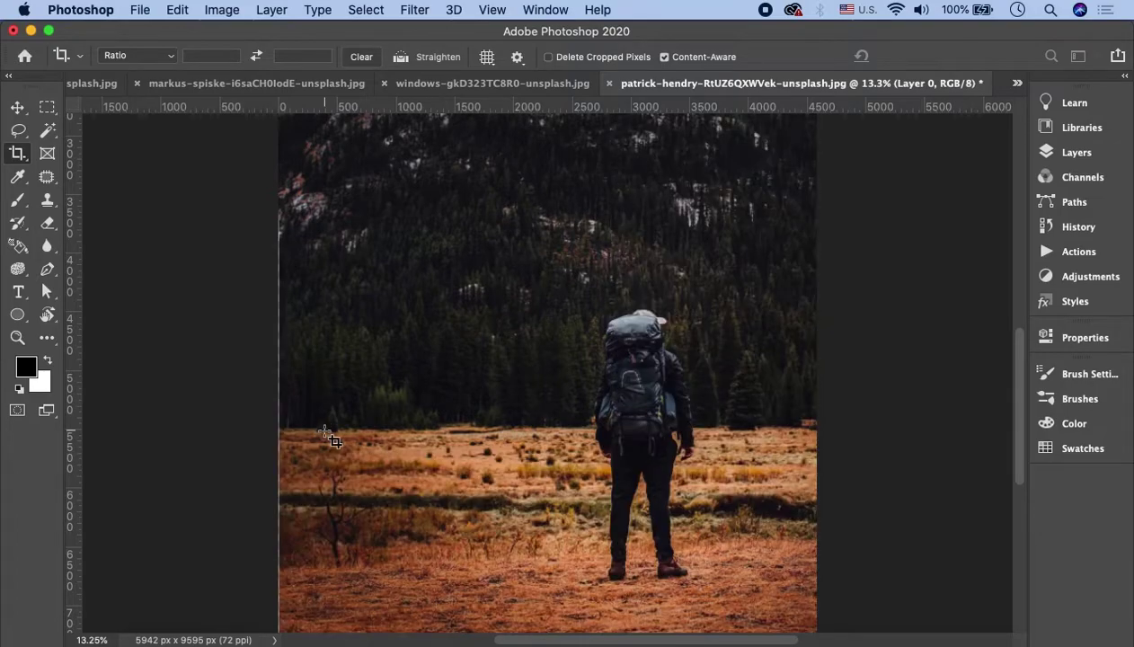
pyautogui.hotkey('ctrl', 'z')
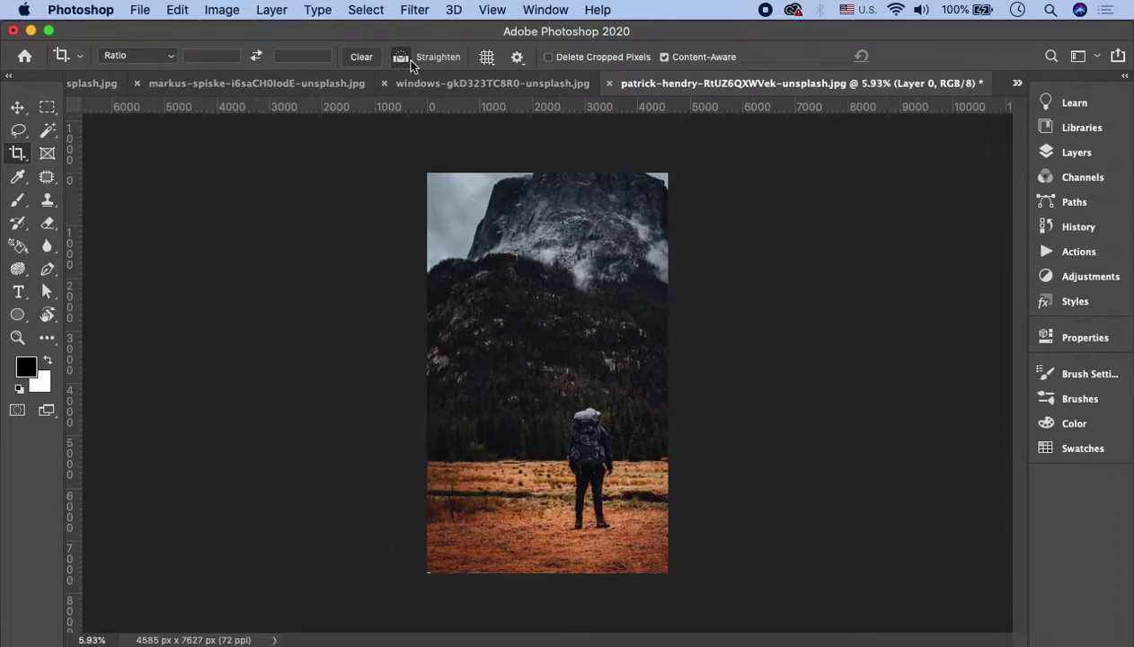
# Straighten along a steep drawn line, tilting the photo about 44° in the crop frame
pyautogui.click(410, 57)
pyautogui.moveTo(398, 292); pyautogui.dragTo(540, 159)
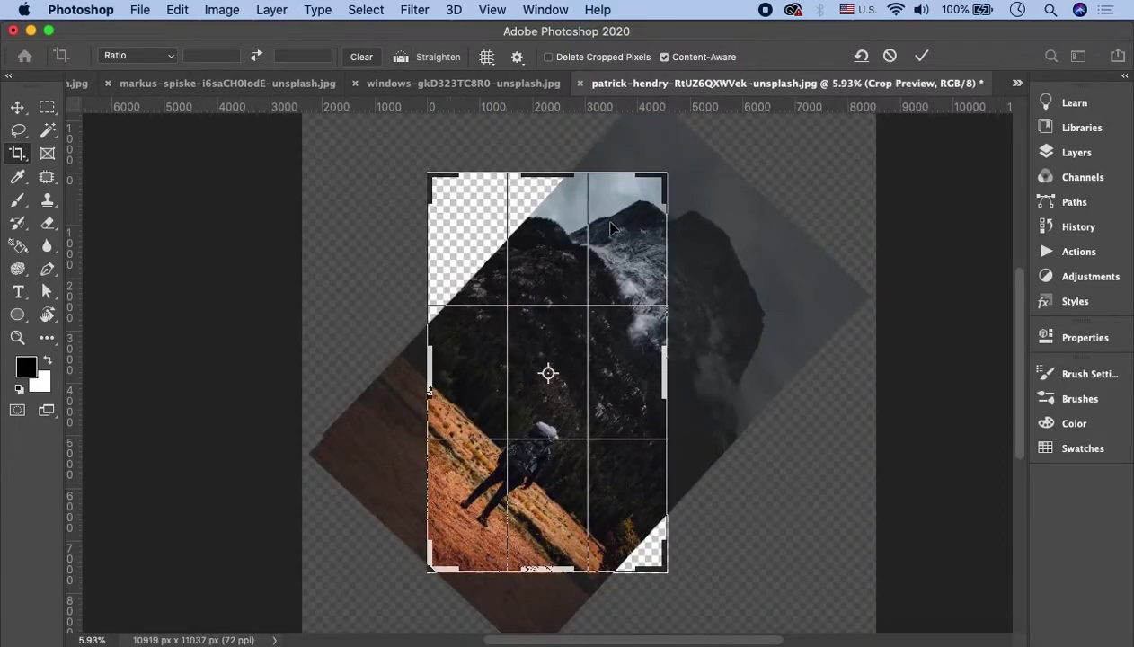